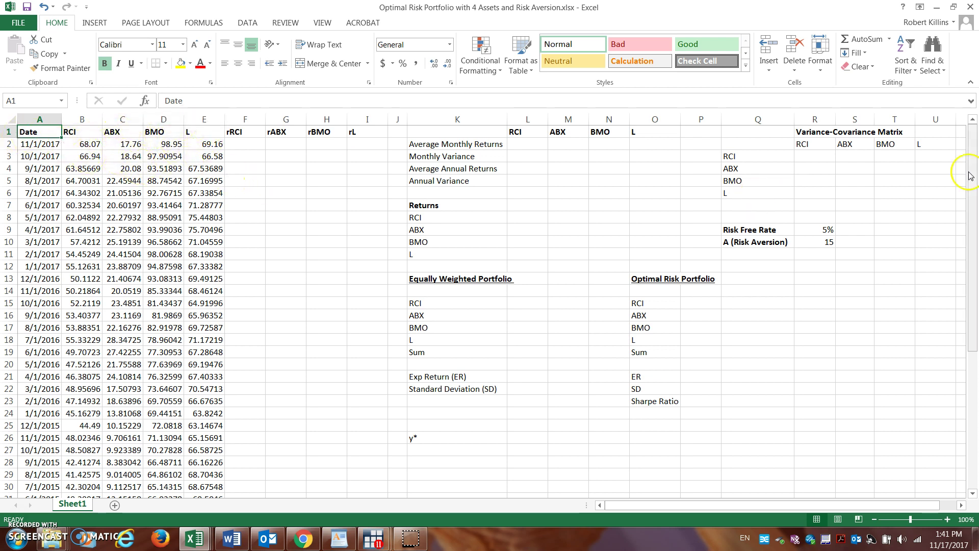
# Enter the formula =LN(B2/B3) in F2 to calculate the first monthly RCI log return
pyautogui.moveTo(972, 179); pyautogui.dragTo(977, 320)
pyautogui.moveTo(977, 390); pyautogui.dragTo(958, 145)
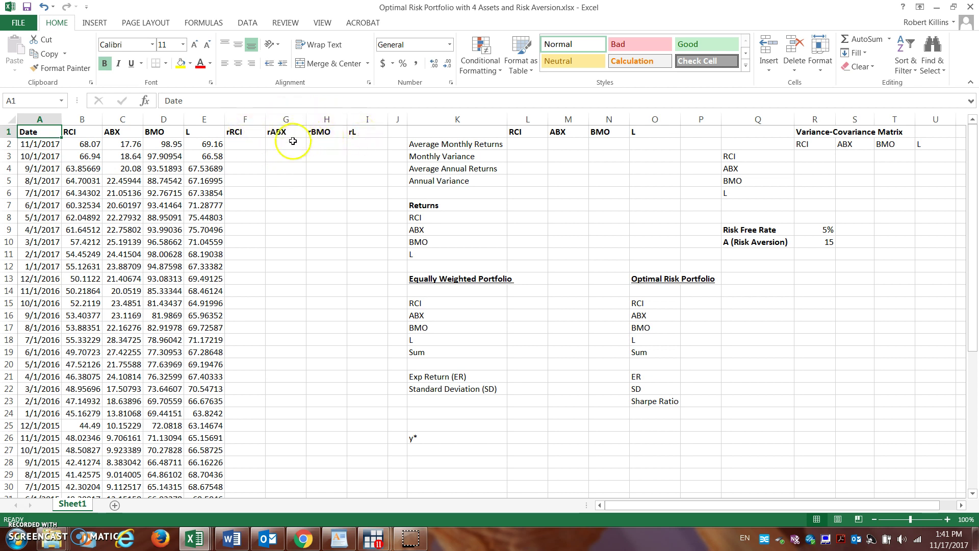
pyautogui.click(255, 150)
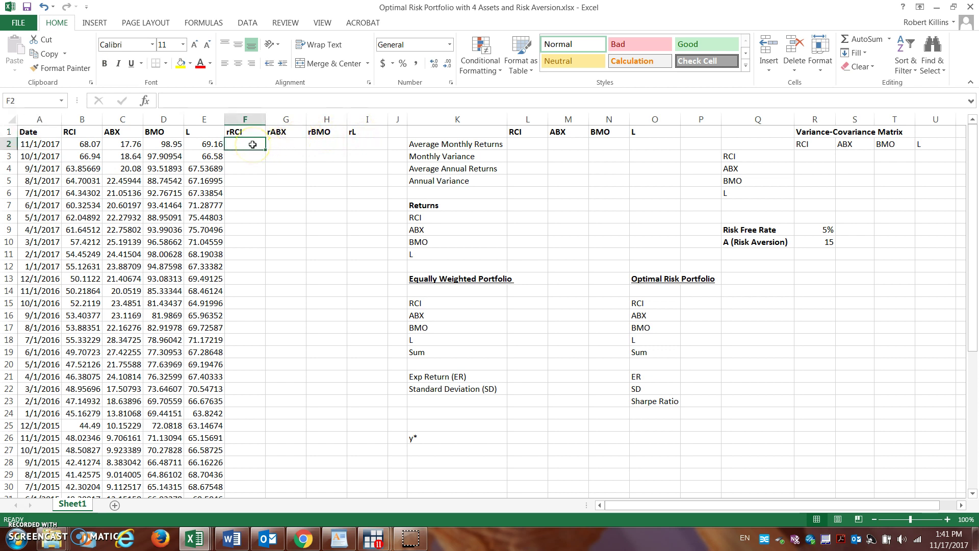
pyautogui.write('=')
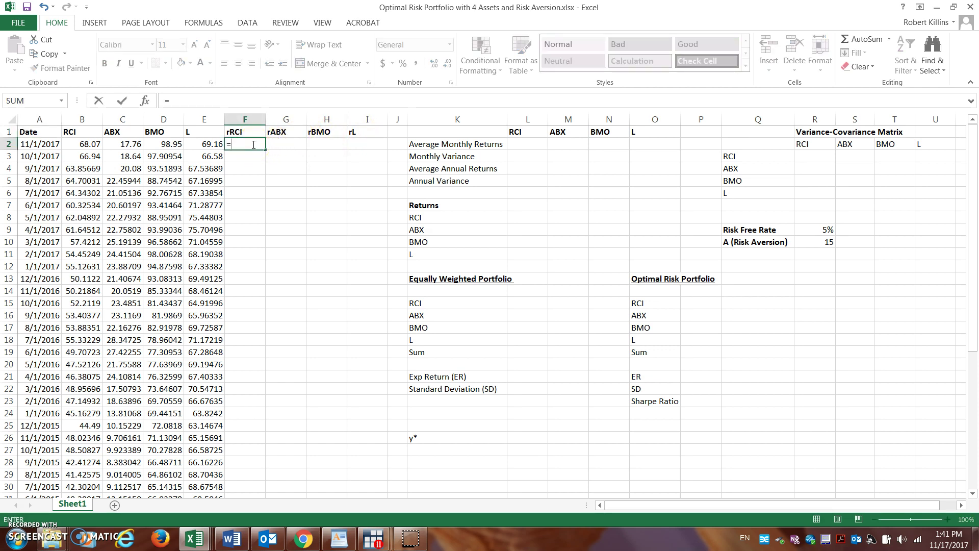
pyautogui.write('ln(')
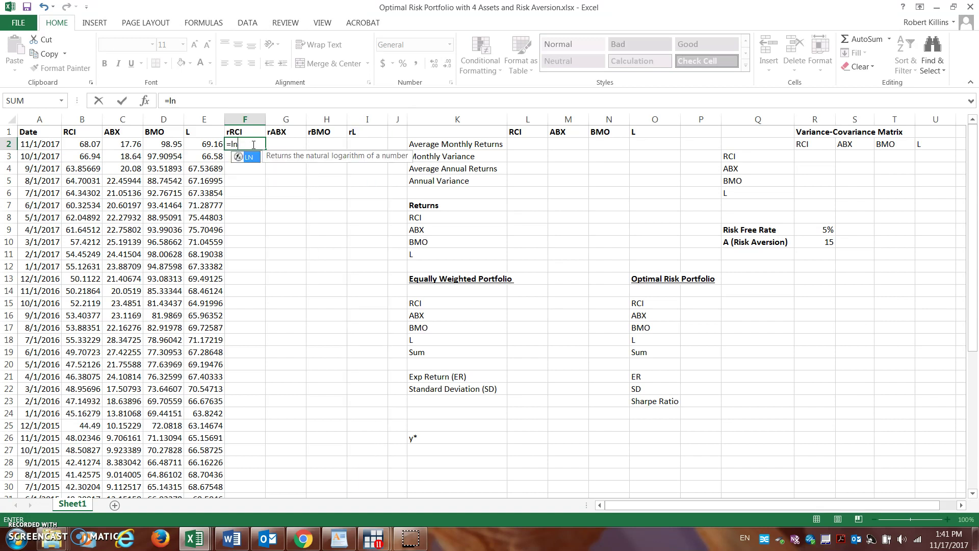
pyautogui.click(202, 143)
pyautogui.click(97, 144)
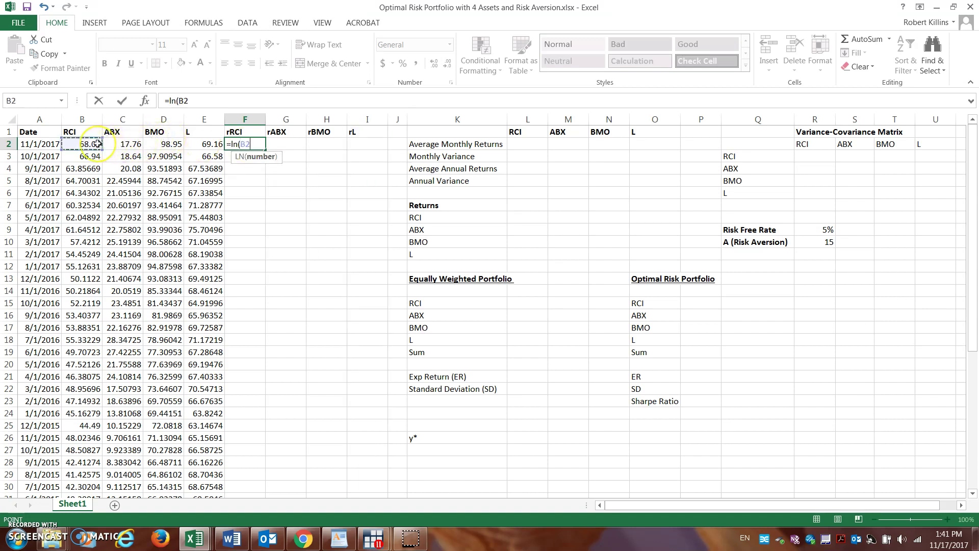
pyautogui.write('/')
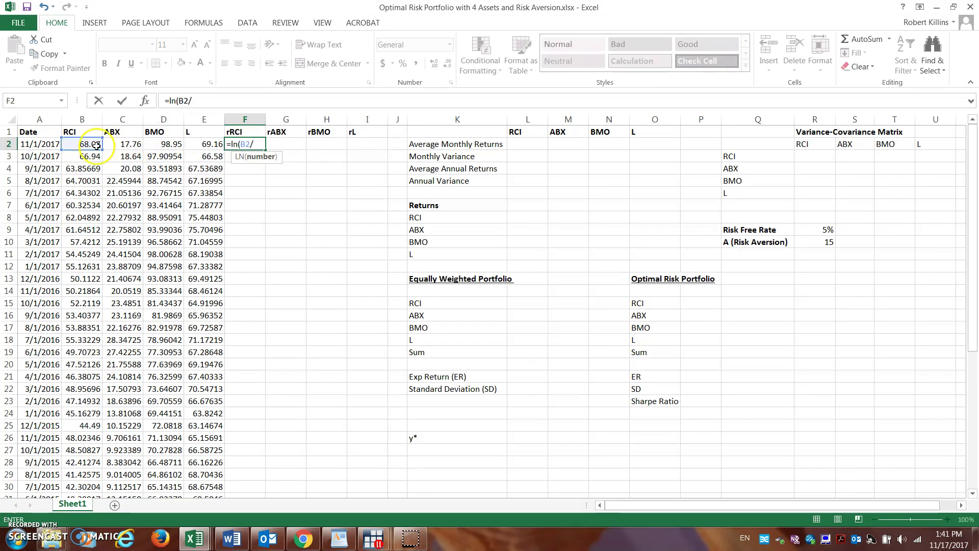
pyautogui.click(95, 153)
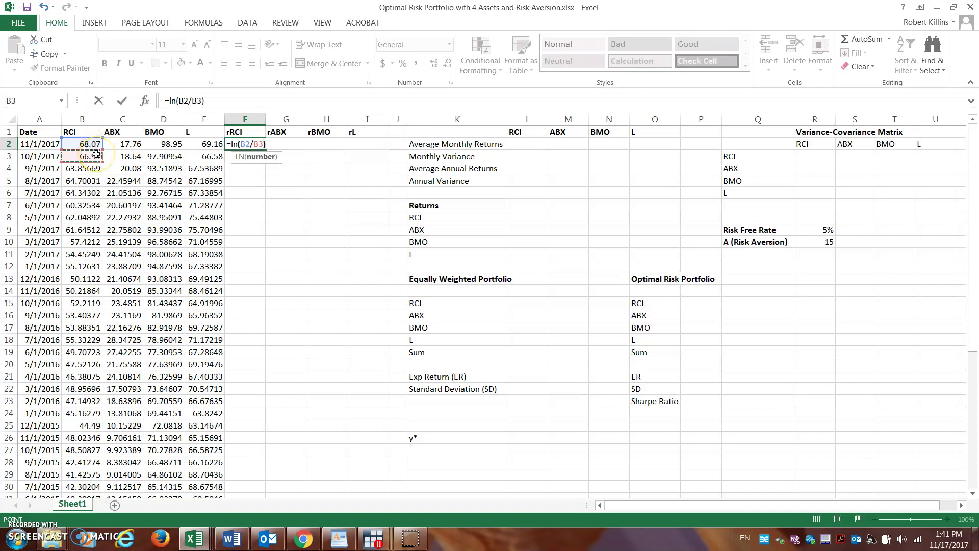
pyautogui.press('Return')
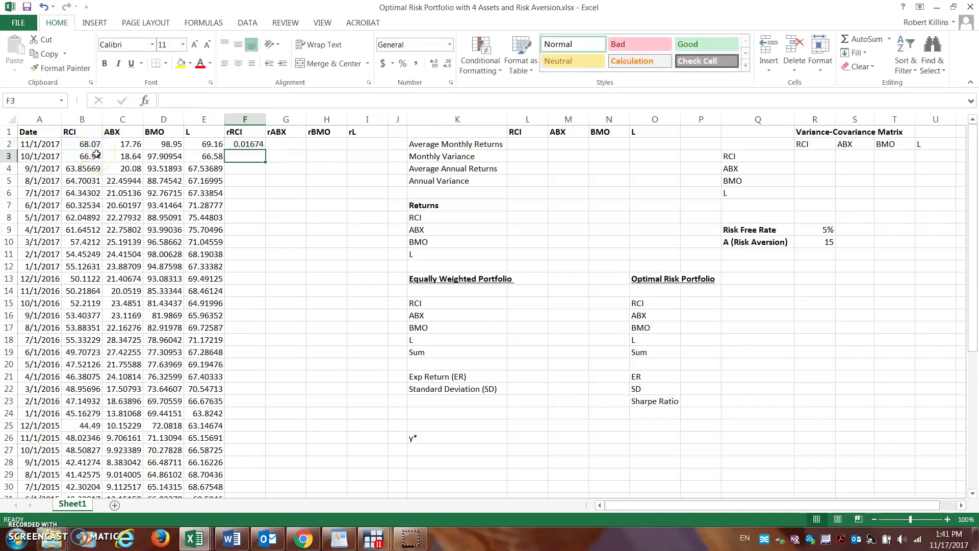
# Fill the log return formula from F2 across to I2 and down through row 48
pyautogui.click(259, 141)
pyautogui.moveTo(268, 148); pyautogui.dragTo(371, 152)
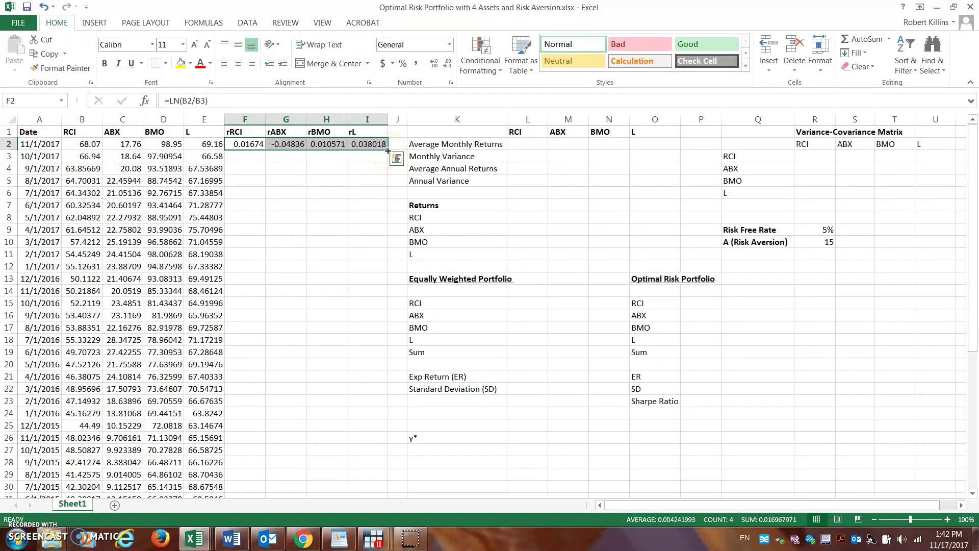
pyautogui.doubleClick(389, 151)
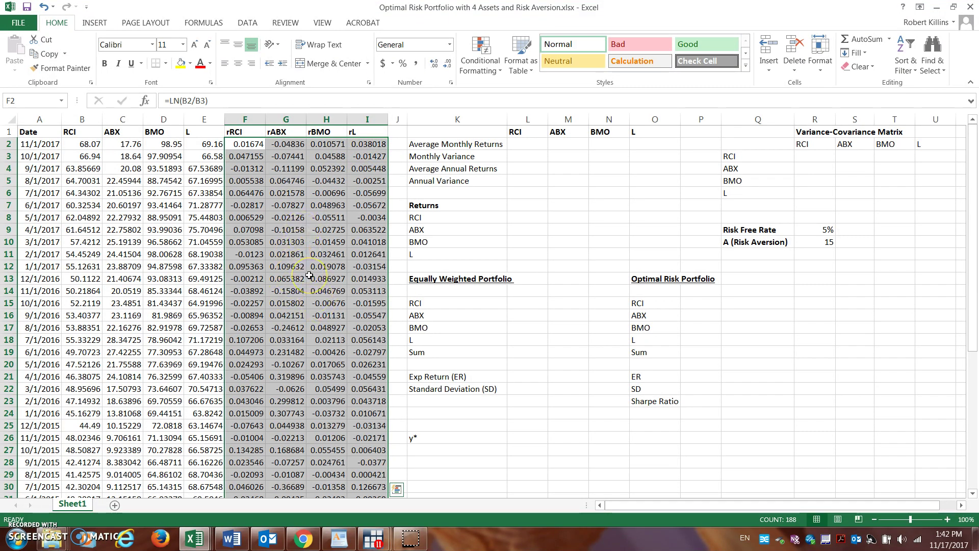
# Clear the return formulas in F48:I48, the earliest month, which has no prior price
pyautogui.moveTo(972, 190); pyautogui.dragTo(971, 329)
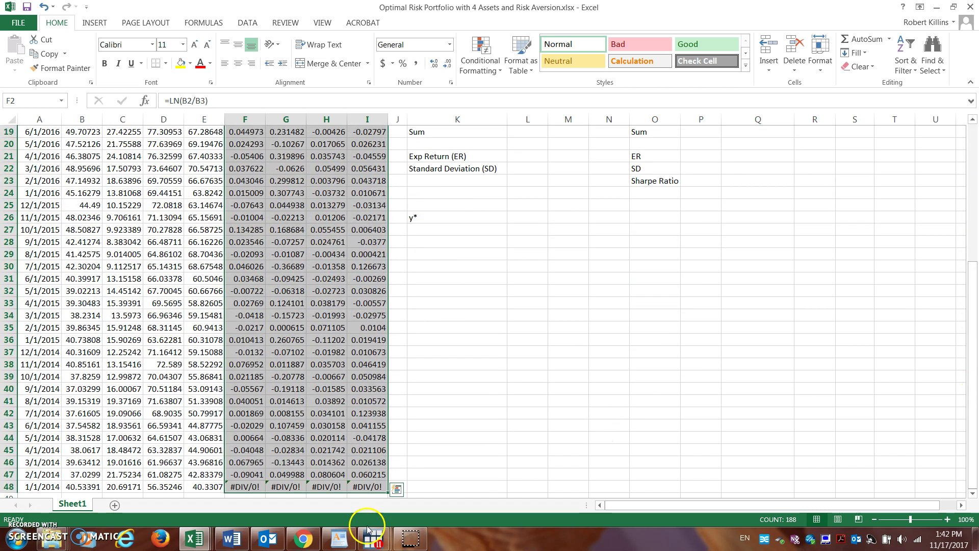
pyautogui.click(249, 487)
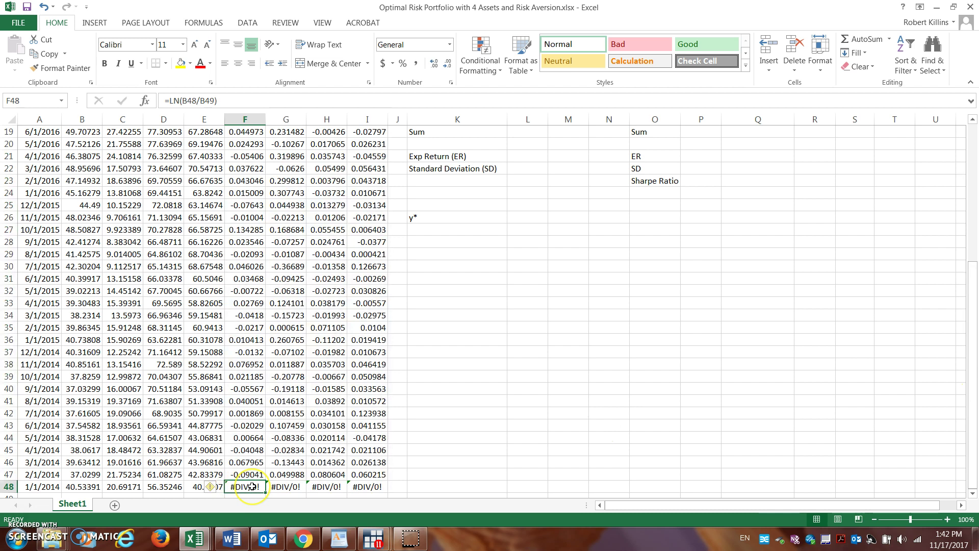
pyautogui.click(243, 488)
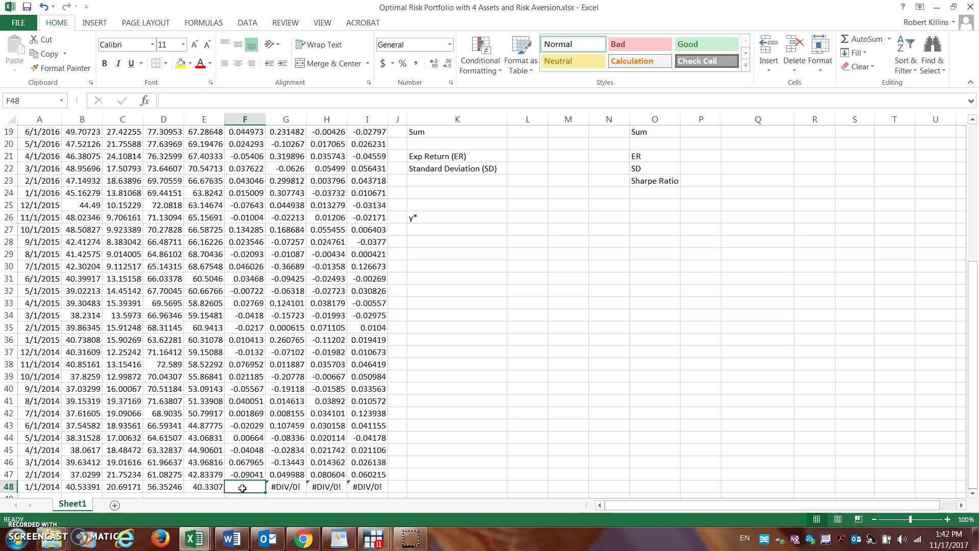
pyautogui.press('Right')
pyautogui.press('Delete')
pyautogui.press('Right')
pyautogui.press('BackSpace')
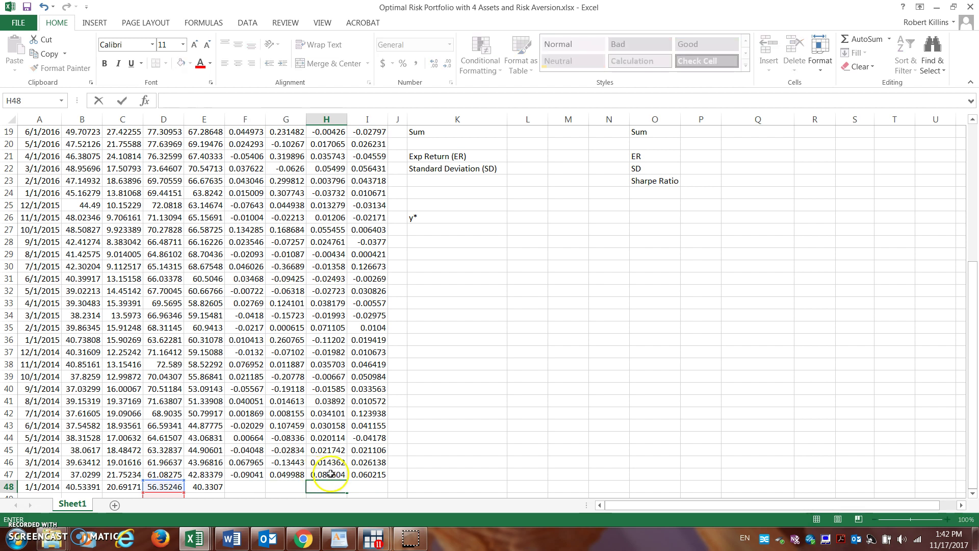
pyautogui.click(363, 484)
pyautogui.click(240, 487)
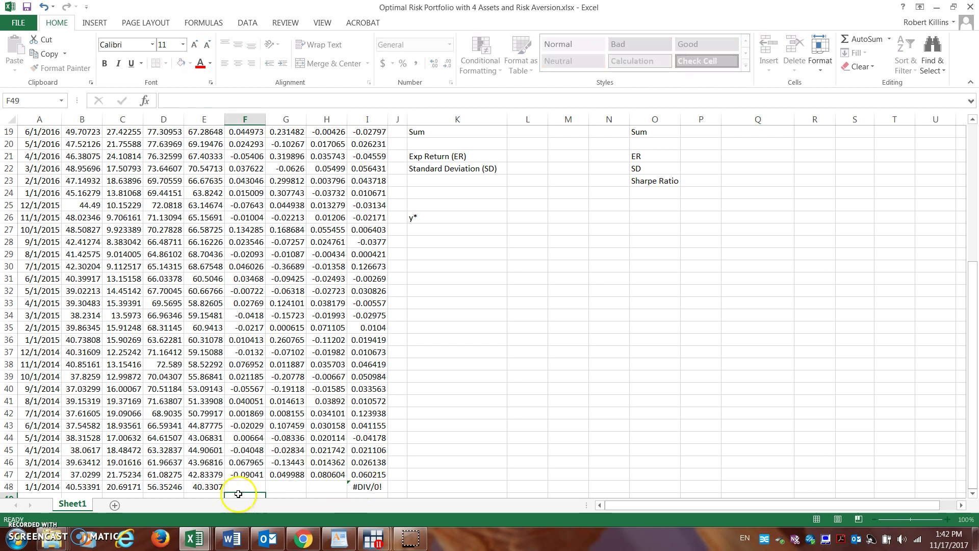
pyautogui.click(363, 487)
pyautogui.press('Delete')
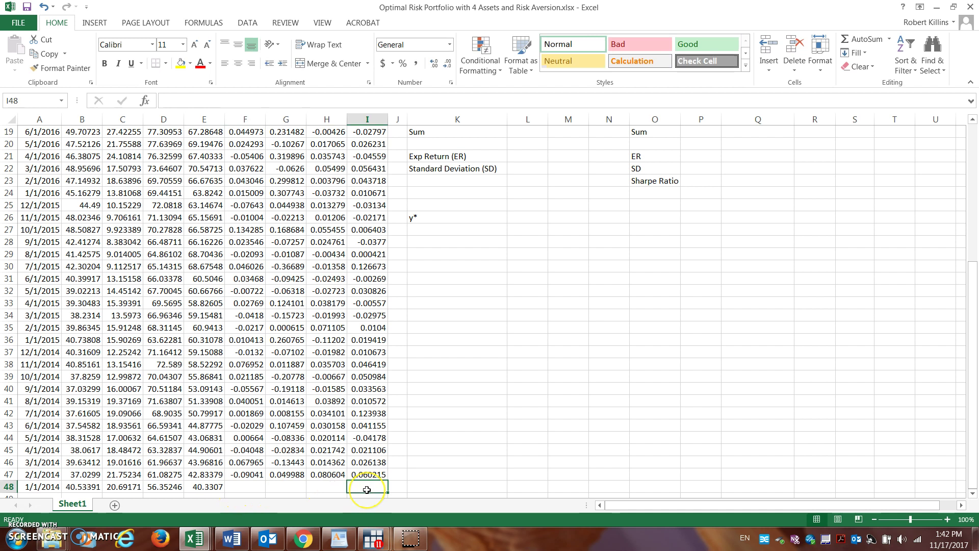
pyautogui.click(316, 489)
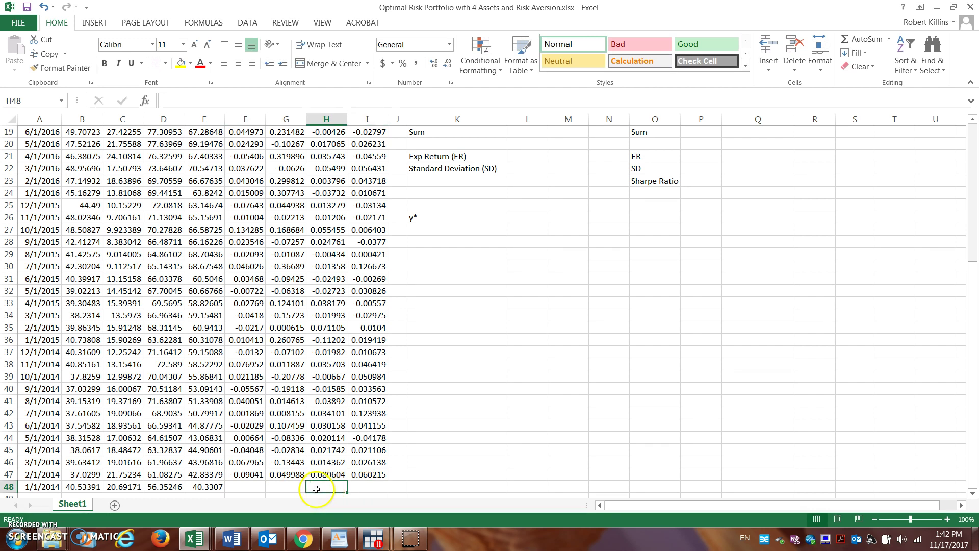
# Calculate RCI's average monthly return in L2 with =AVERAGE(F2:F47)
pyautogui.moveTo(976, 333); pyautogui.dragTo(976, 184)
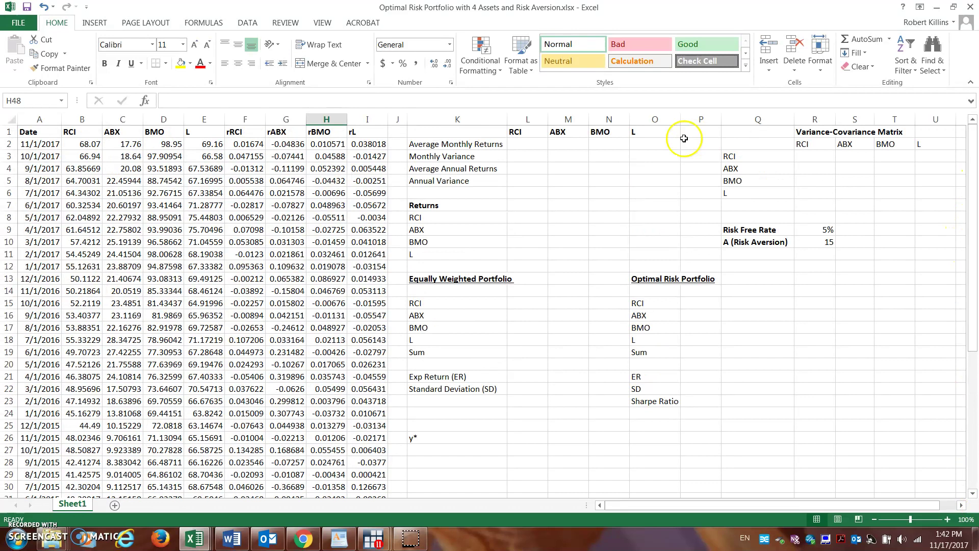
pyautogui.click(522, 146)
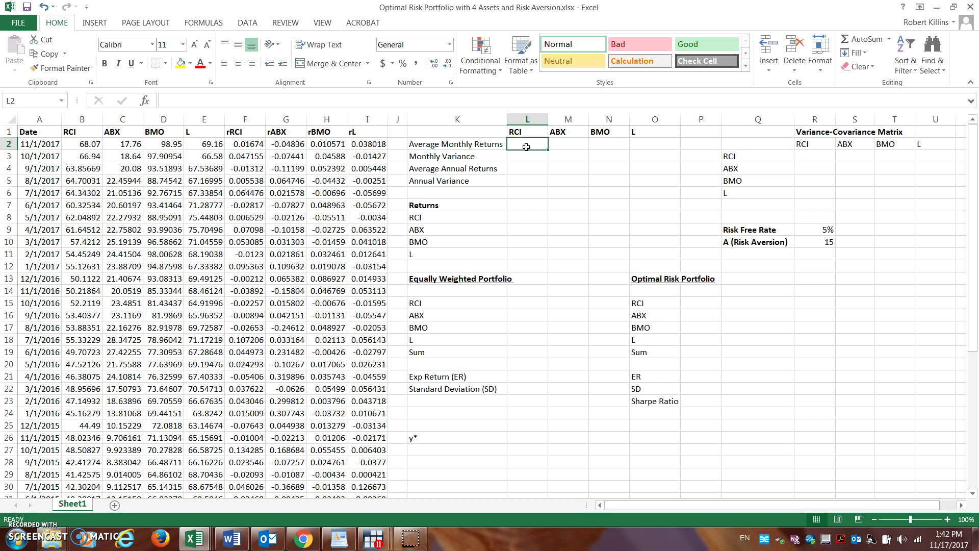
pyautogui.write('=average(')
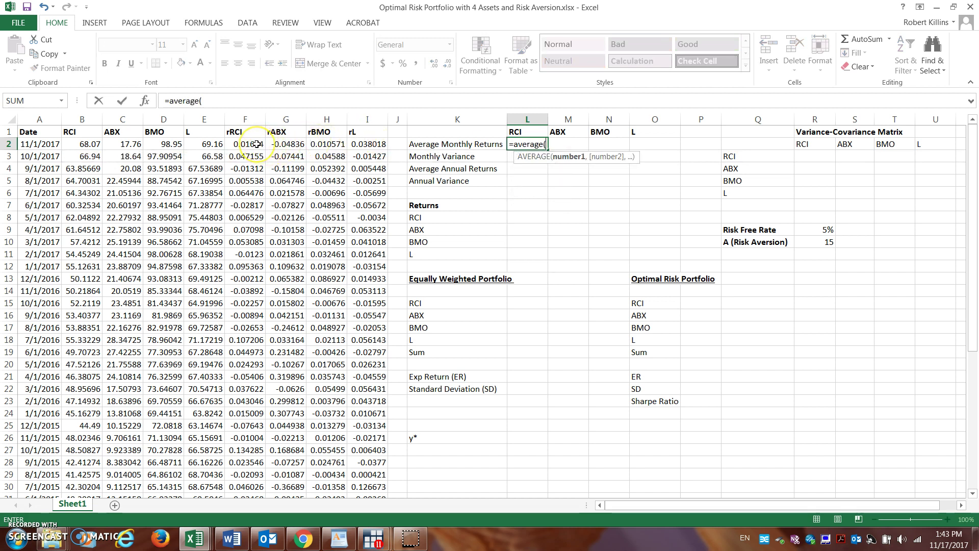
pyautogui.moveTo(257, 144); pyautogui.dragTo(239, 462)
pyautogui.write(')')
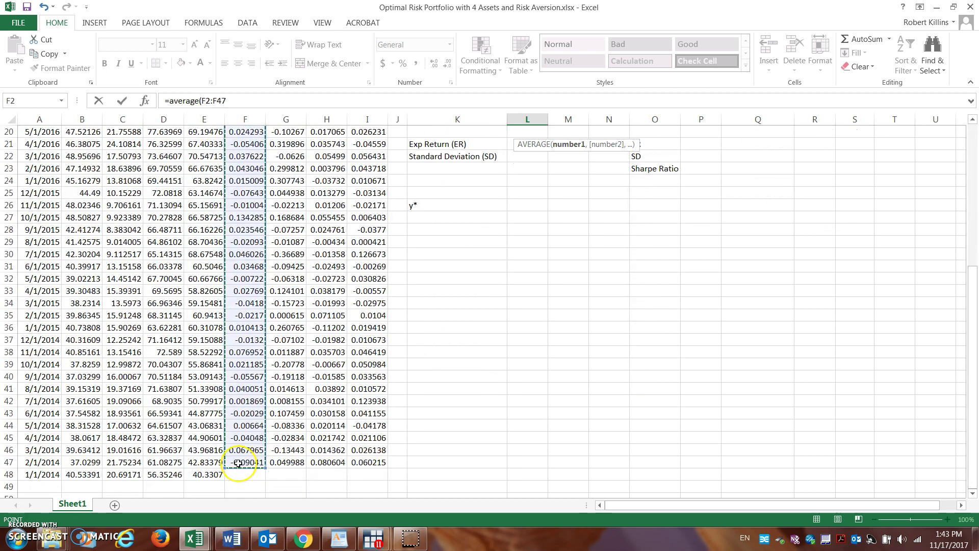
pyautogui.press('Return')
pyautogui.moveTo(972, 244); pyautogui.dragTo(974, 250)
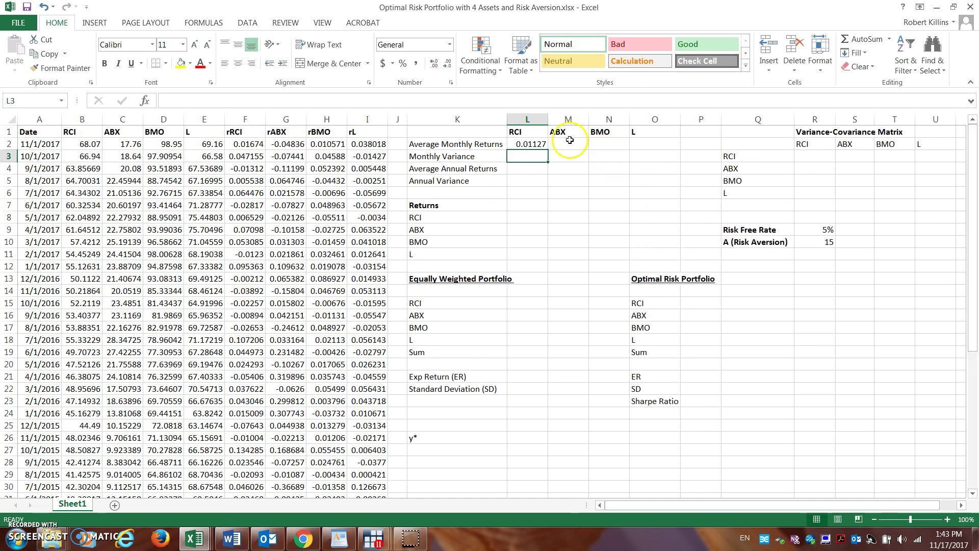
# Fill the average return formula from L2 across to O2 for ABX, BMO and L, and check the copied ranges
pyautogui.click(533, 145)
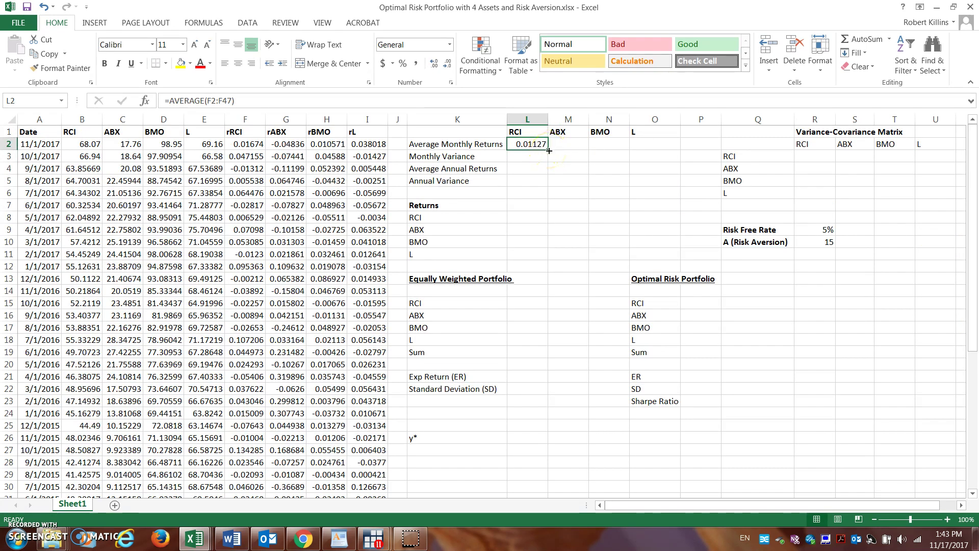
pyautogui.moveTo(549, 151); pyautogui.dragTo(680, 147)
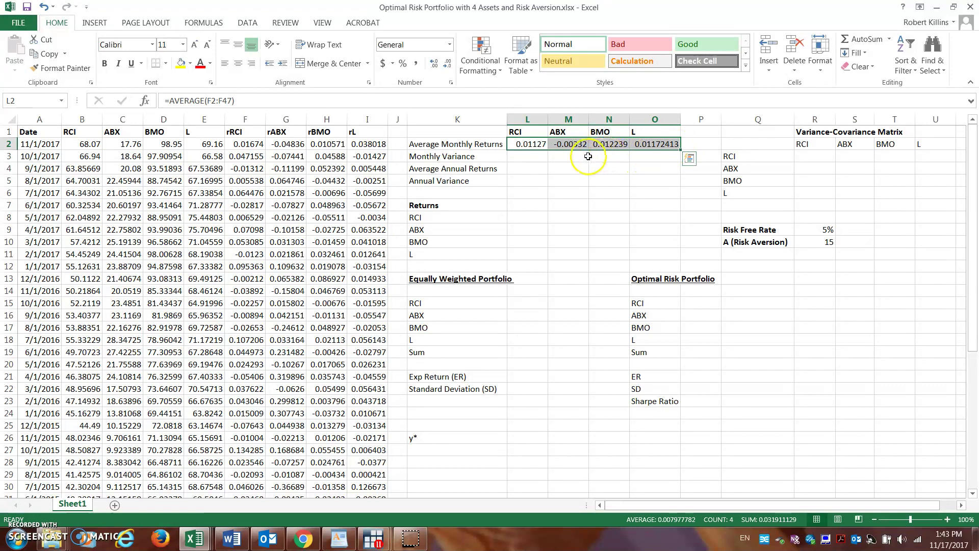
pyautogui.click(565, 157)
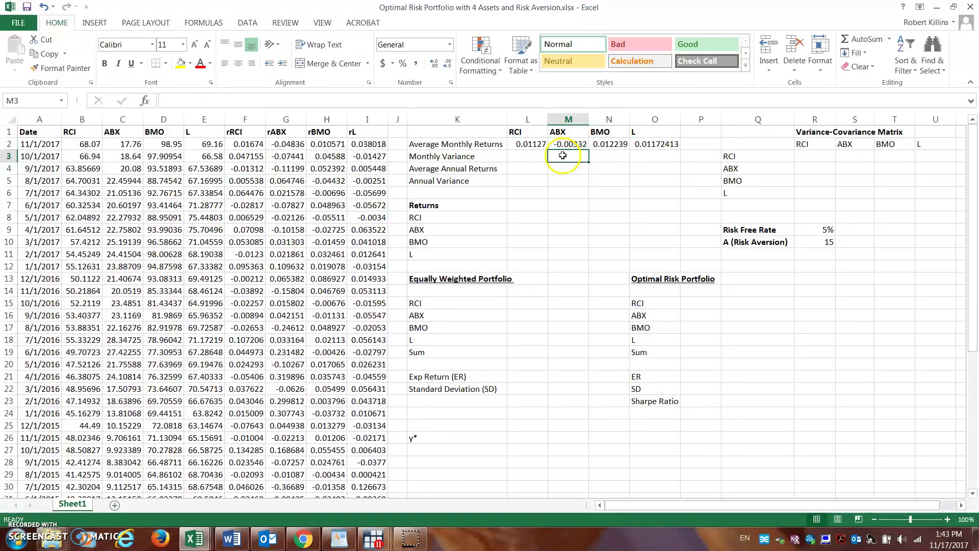
pyautogui.click(533, 143)
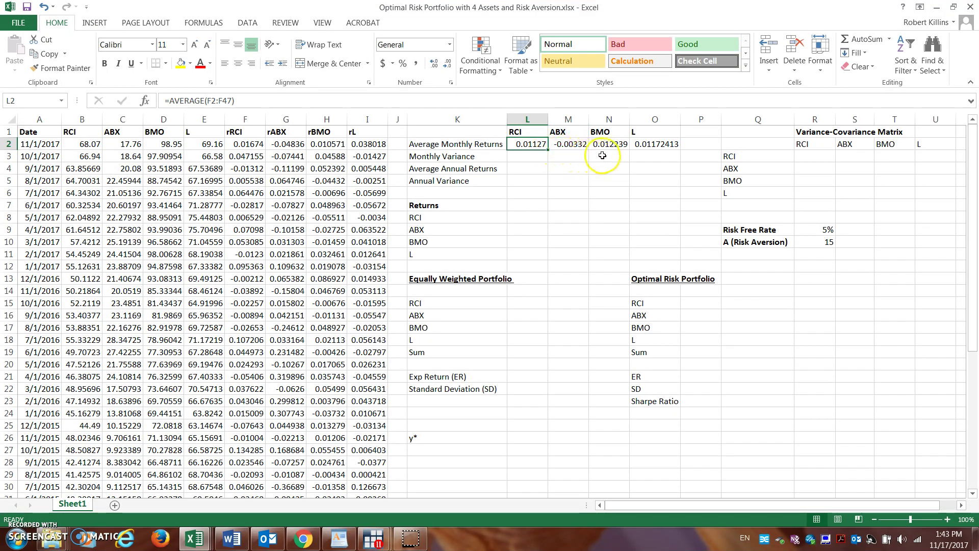
pyautogui.click(647, 145)
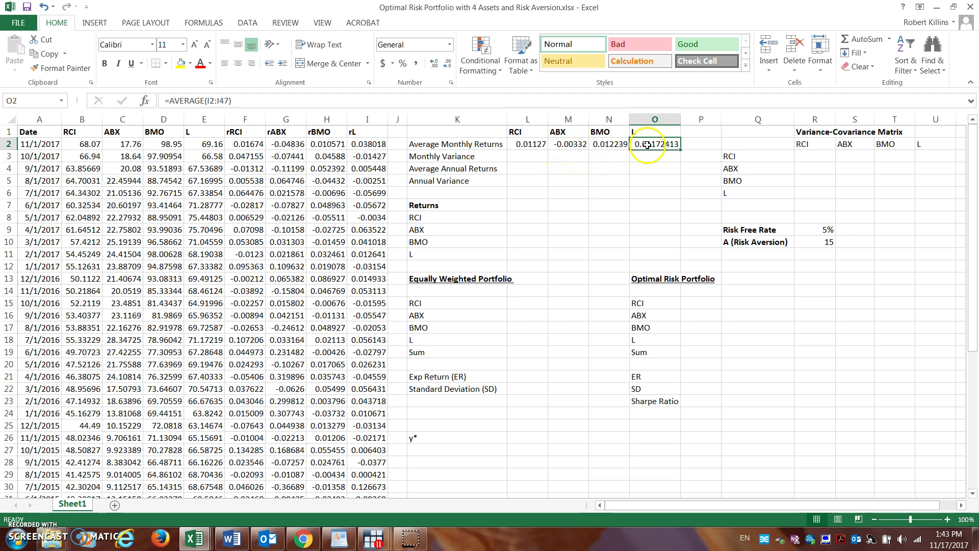
pyautogui.click(613, 151)
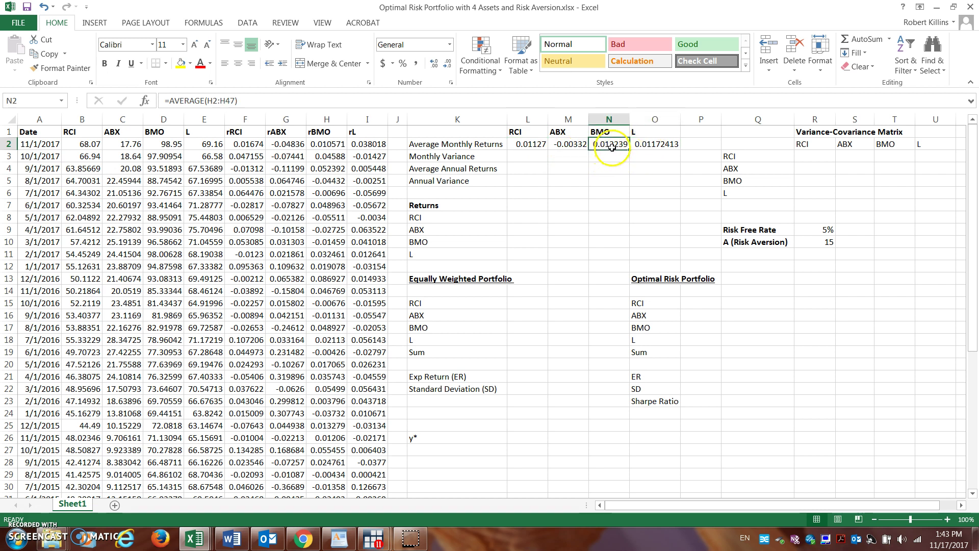
pyautogui.click(657, 145)
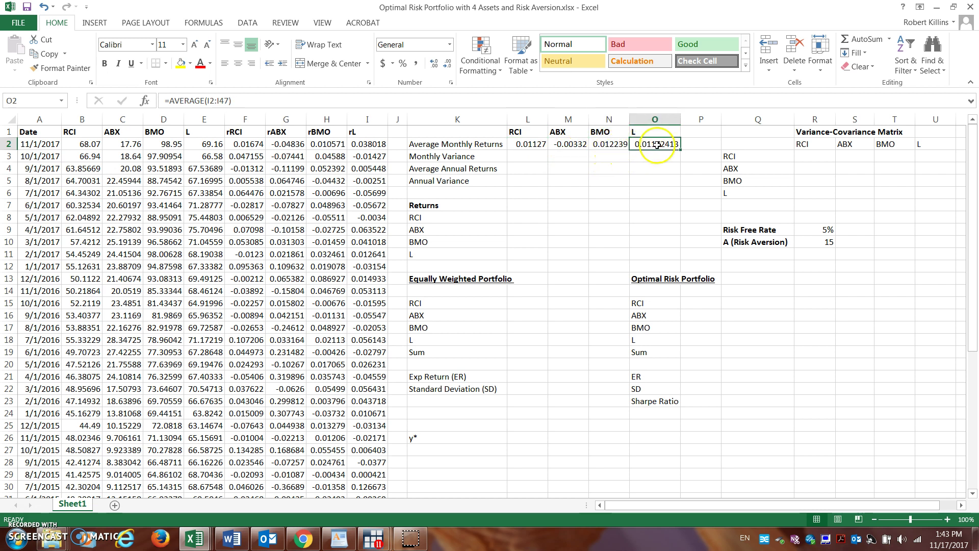
pyautogui.click(571, 146)
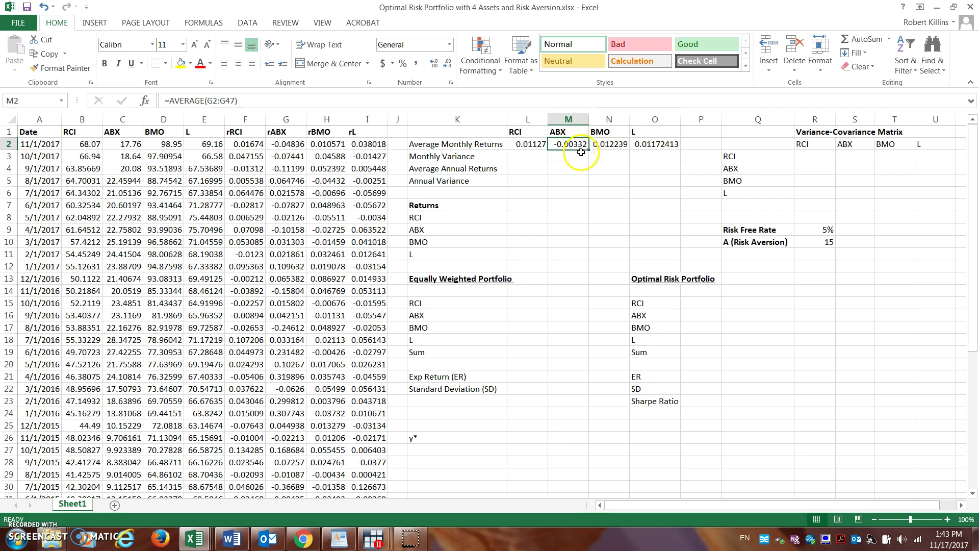
# Calculate RCI's monthly sample variance in L3 with =VAR.S(F2:F47)
pyautogui.click(533, 154)
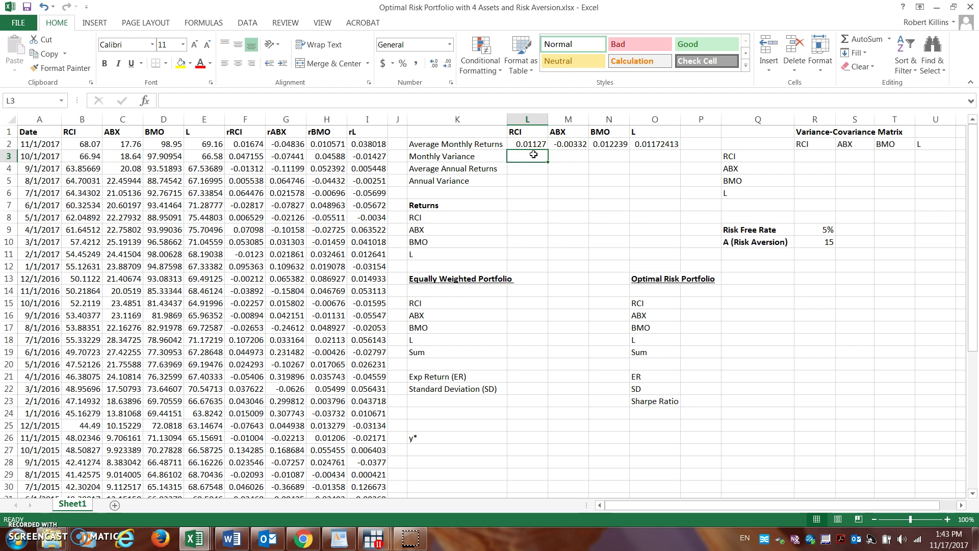
pyautogui.write('=')
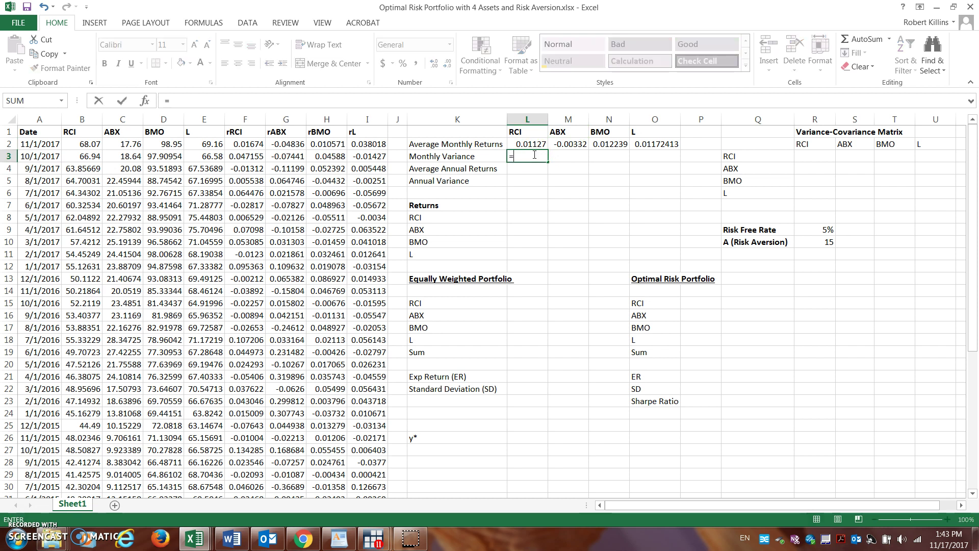
pyautogui.write('var.s(')
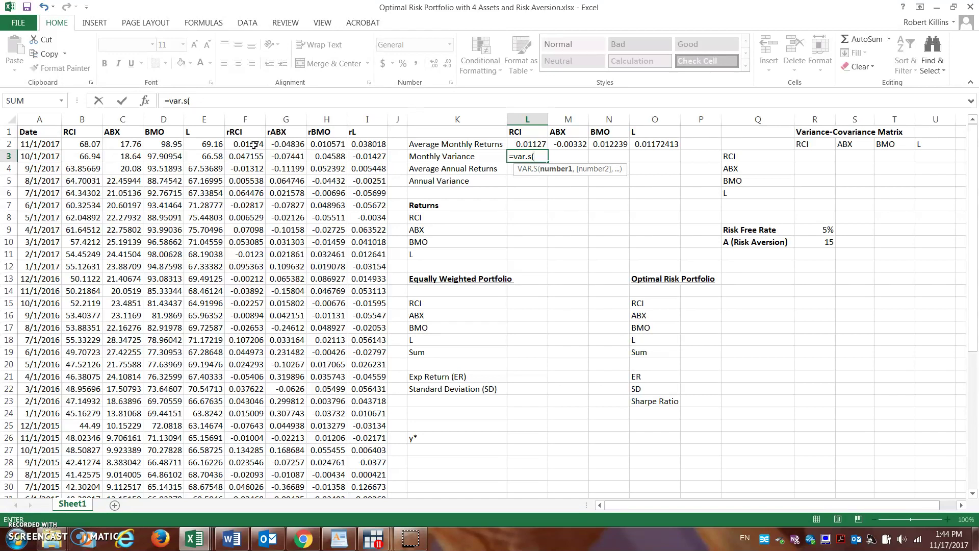
pyautogui.moveTo(253, 153); pyautogui.dragTo(232, 462)
pyautogui.press('Return')
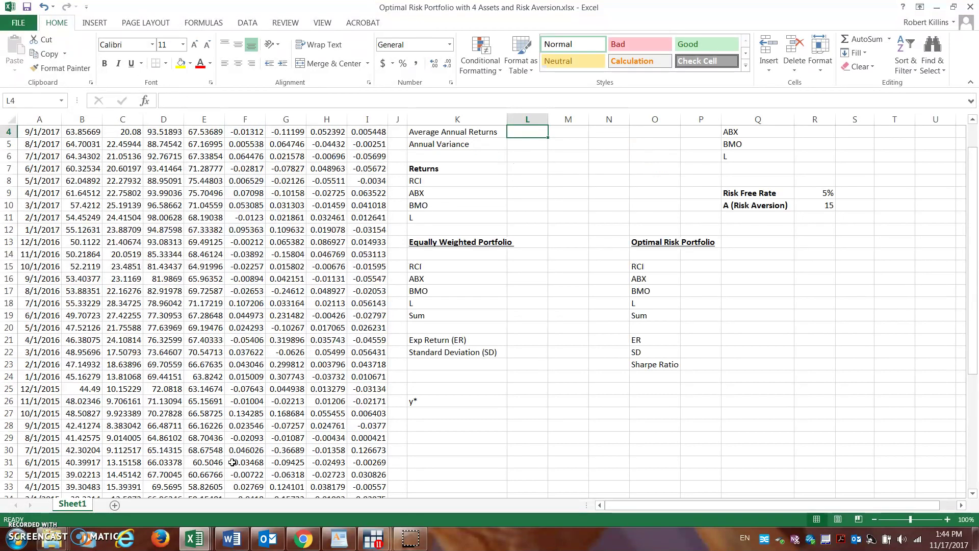
pyautogui.moveTo(974, 148); pyautogui.dragTo(971, 125)
pyautogui.click(529, 157)
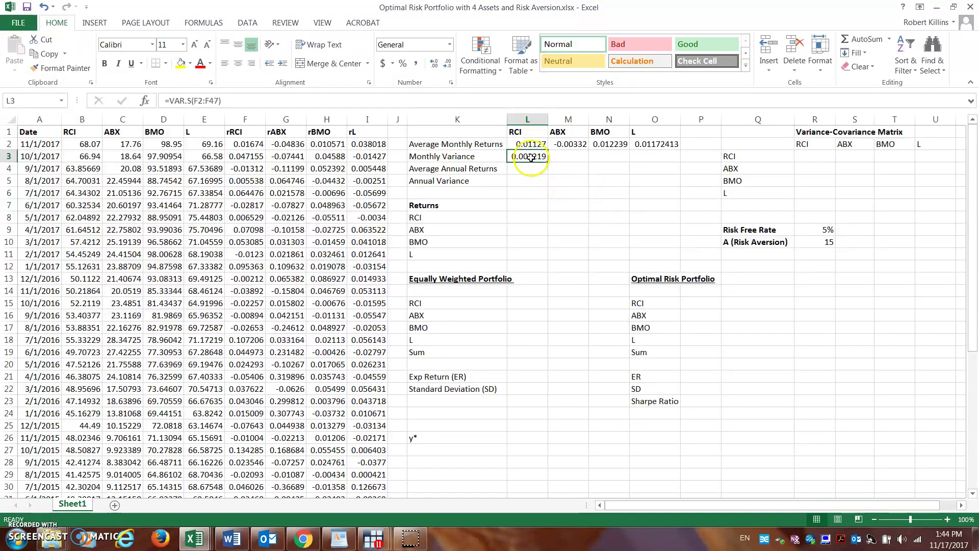
# Fill the monthly variance formula from L3 across to O3 for ABX, BMO and L, and check the formulas in L2 and L3
pyautogui.moveTo(549, 161); pyautogui.dragTo(661, 158)
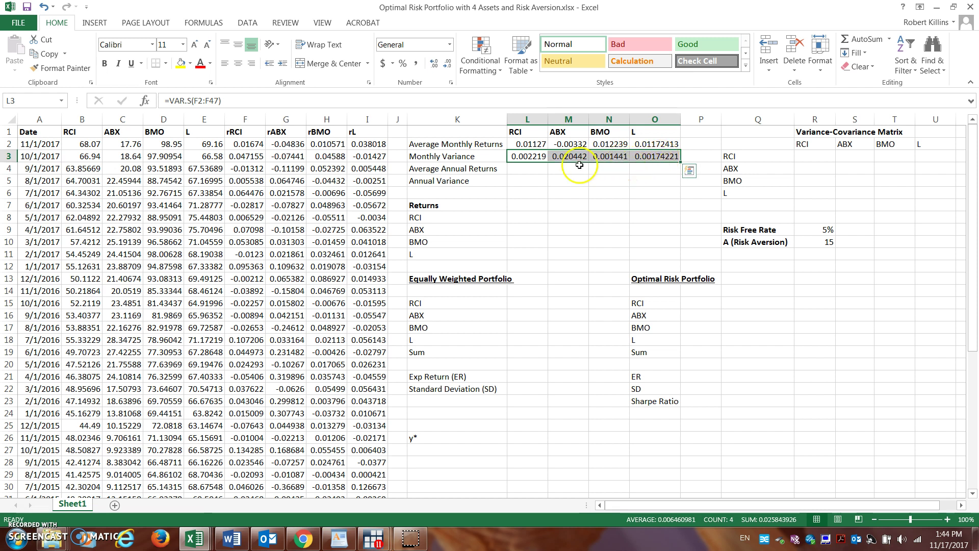
pyautogui.click(539, 144)
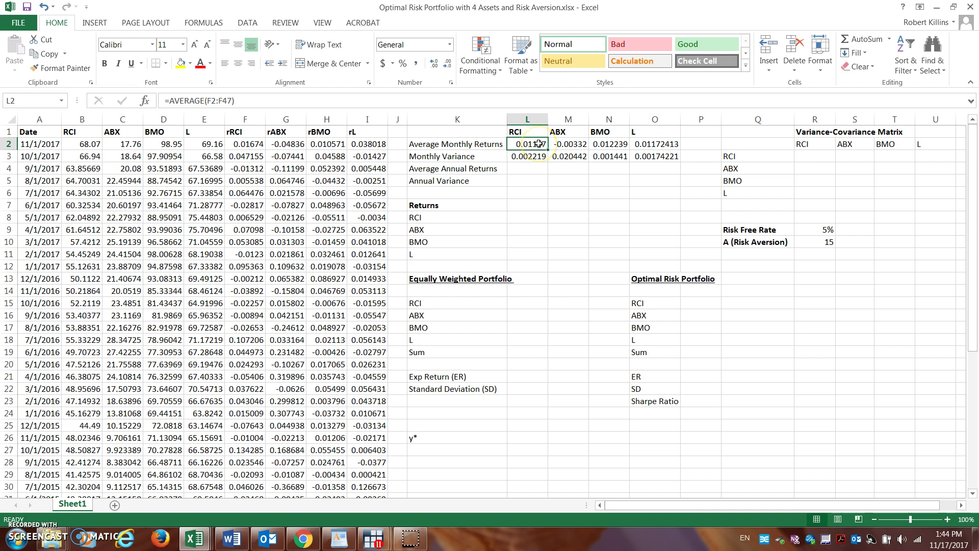
pyautogui.click(533, 156)
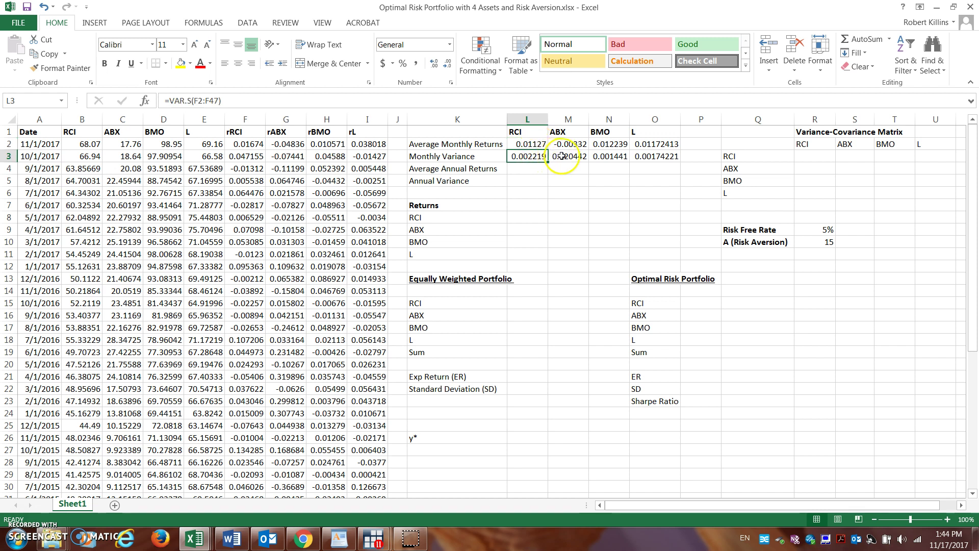
# Calculate RCI's average annual return in L4 with =L2*12
pyautogui.click(534, 169)
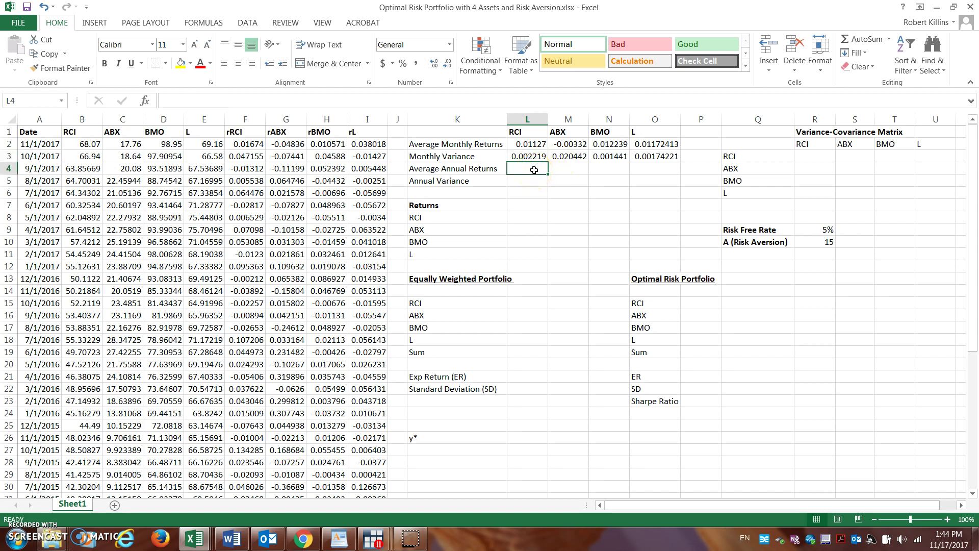
pyautogui.write('=')
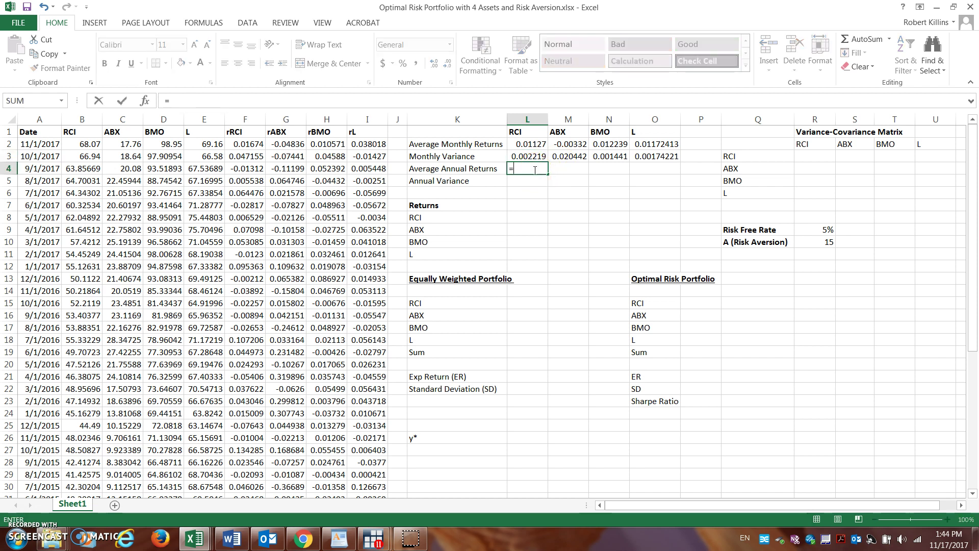
pyautogui.click(533, 145)
pyautogui.write('*12')
pyautogui.press('Return')
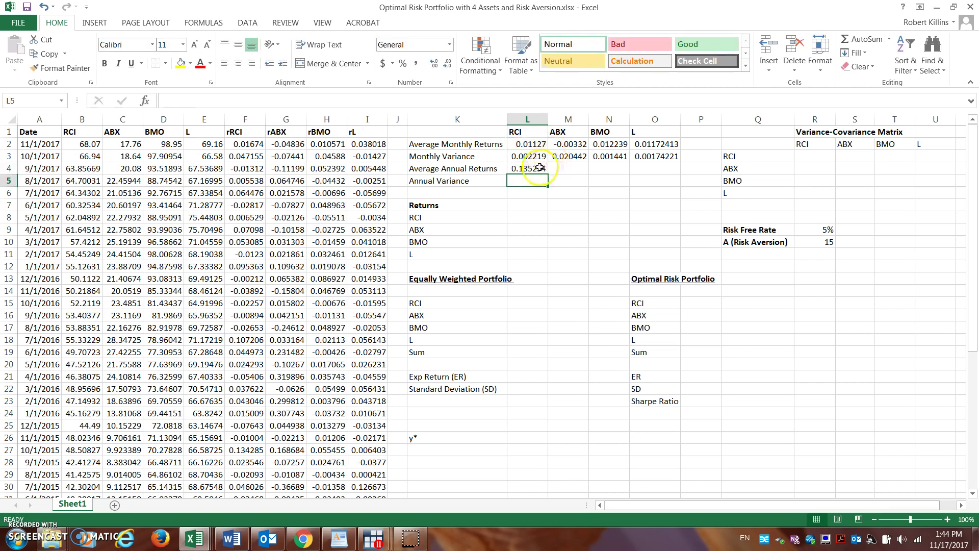
# Fill the average annual return formula from L4 across to O4 for ABX, BMO and L
pyautogui.click(541, 169)
pyautogui.moveTo(547, 175); pyautogui.dragTo(657, 175)
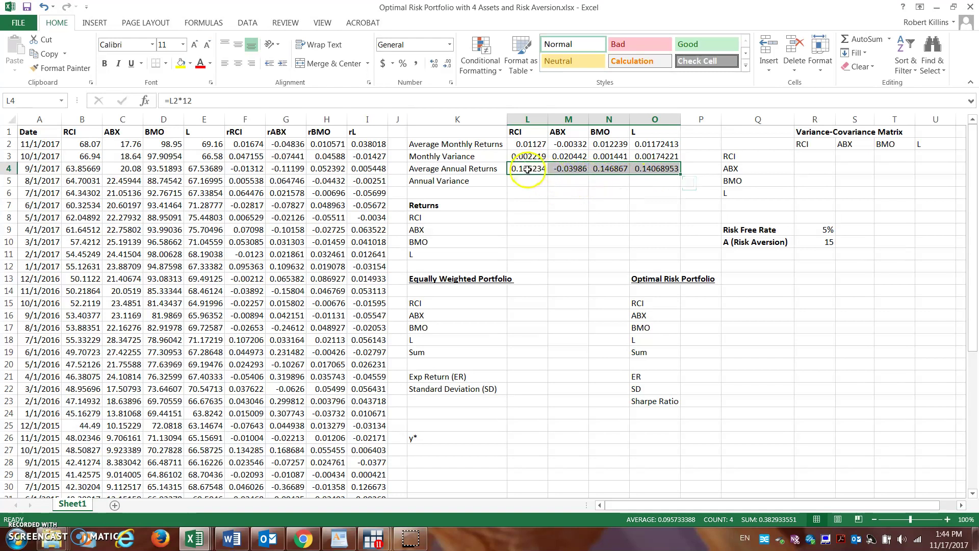
pyautogui.click(650, 178)
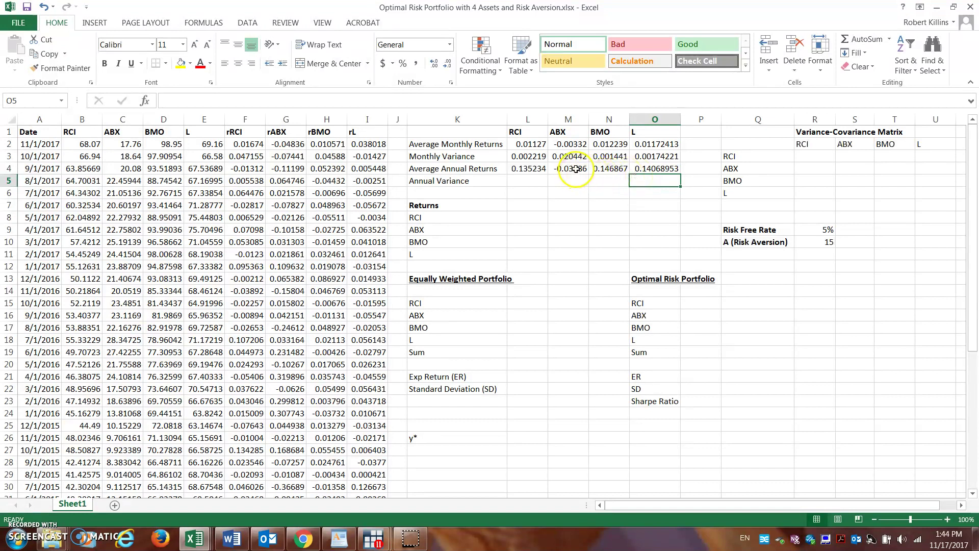
# Calculate RCI's annual variance in L5 with =L3*12
pyautogui.click(532, 180)
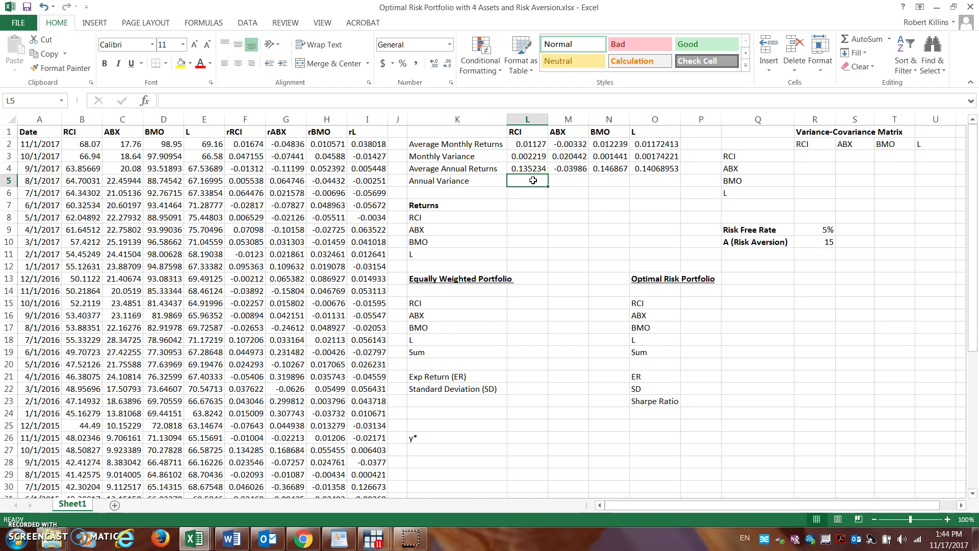
pyautogui.write('=')
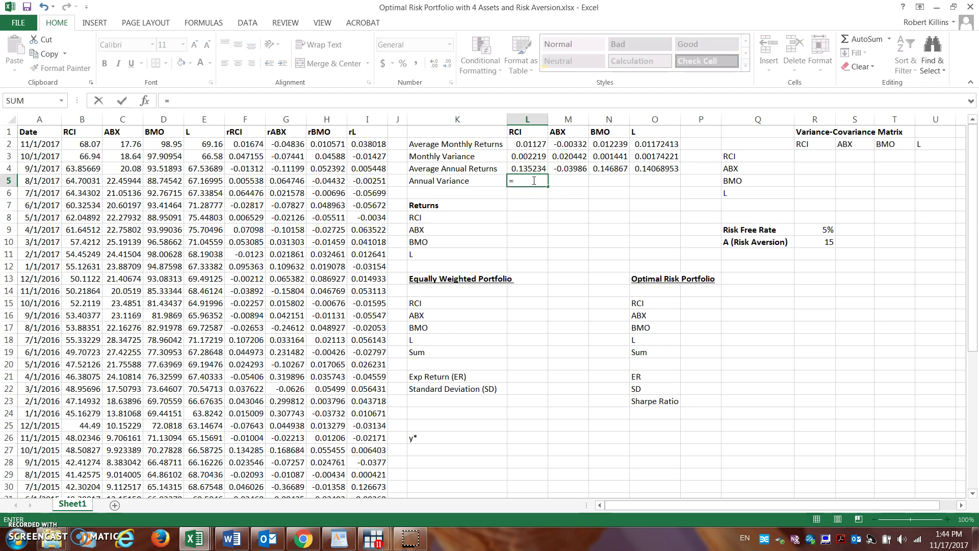
pyautogui.click(525, 156)
pyautogui.write('*12')
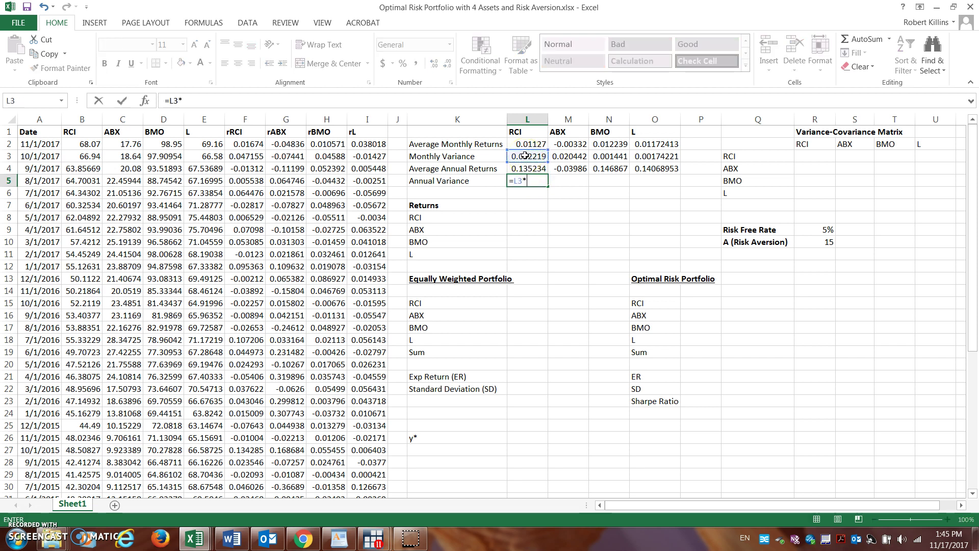
pyautogui.press('Return')
# Fill the annual variance formula from L5 across to O5 for ABX, BMO and L
pyautogui.click(537, 180)
pyautogui.moveTo(548, 187); pyautogui.dragTo(660, 191)
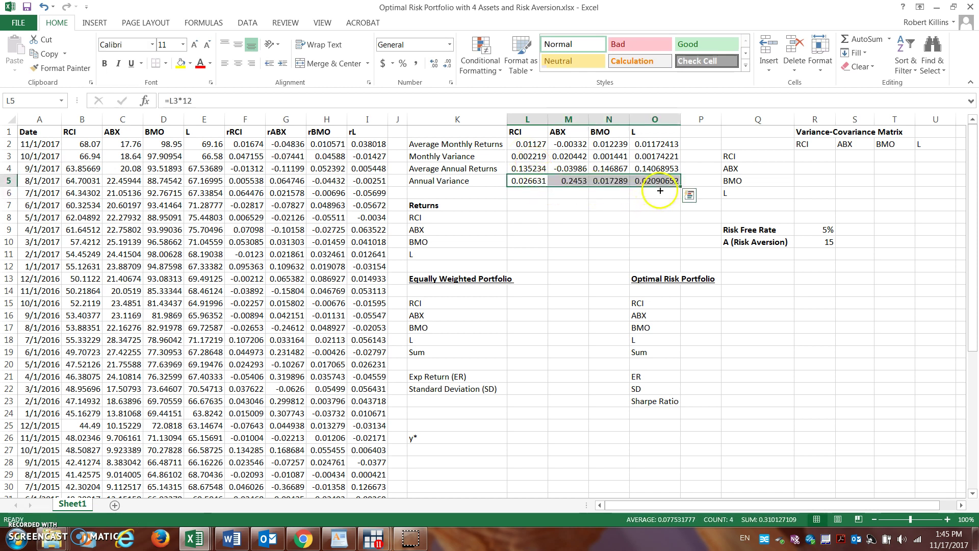
pyautogui.click(620, 203)
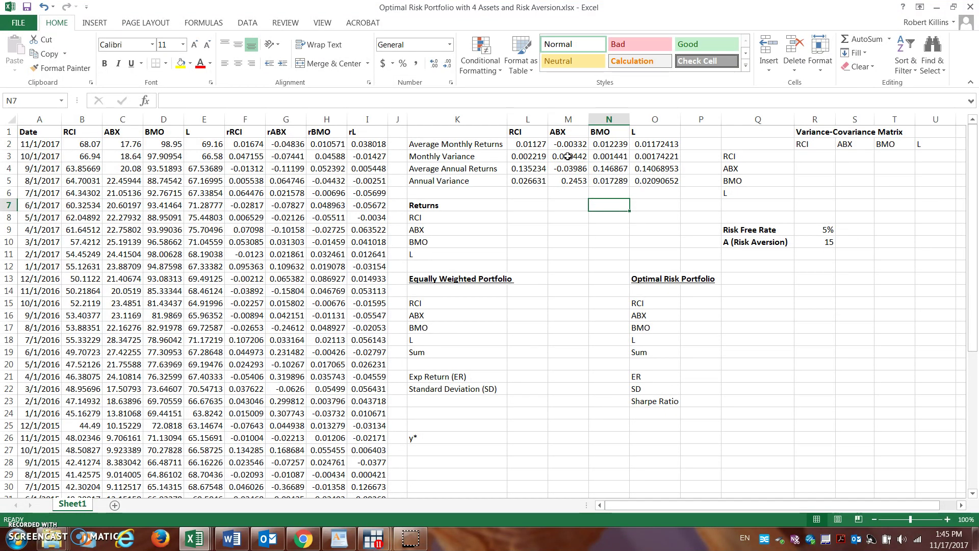
pyautogui.rightClick(523, 218)
pyautogui.rightClick(448, 214)
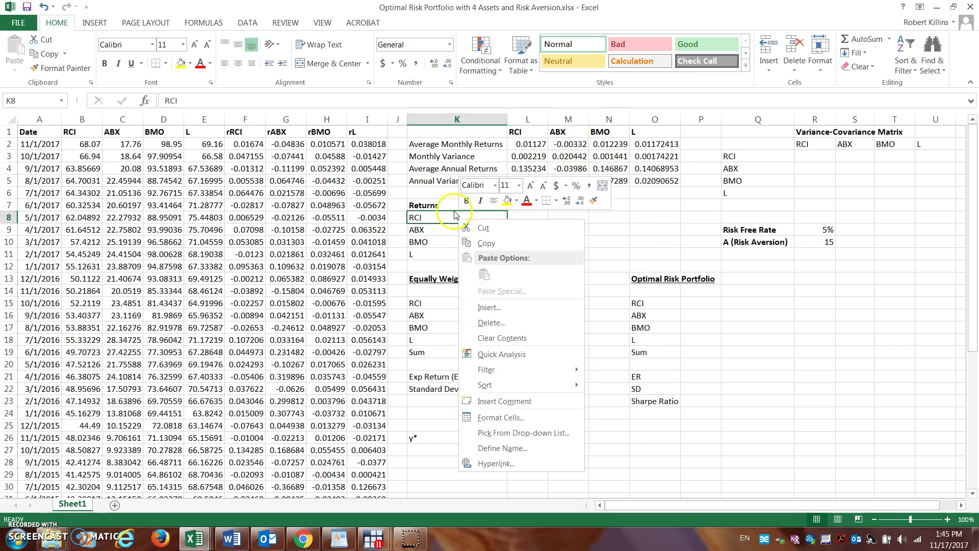
pyautogui.press('Escape')
# Link the RCI and ABX entries of the Returns list, L8 and L9, to their average annual returns with =L4 and =M4
pyautogui.click(517, 221)
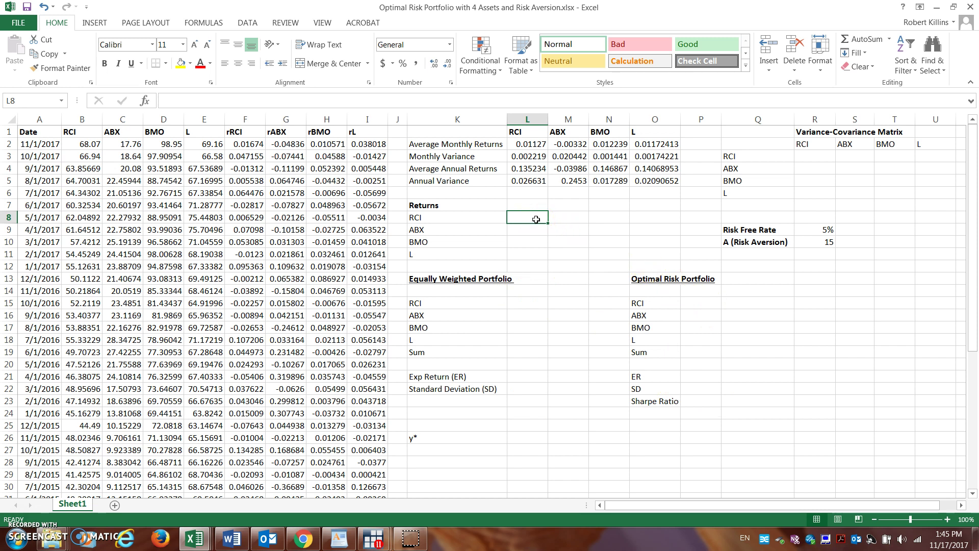
pyautogui.moveTo(533, 170); pyautogui.dragTo(523, 218)
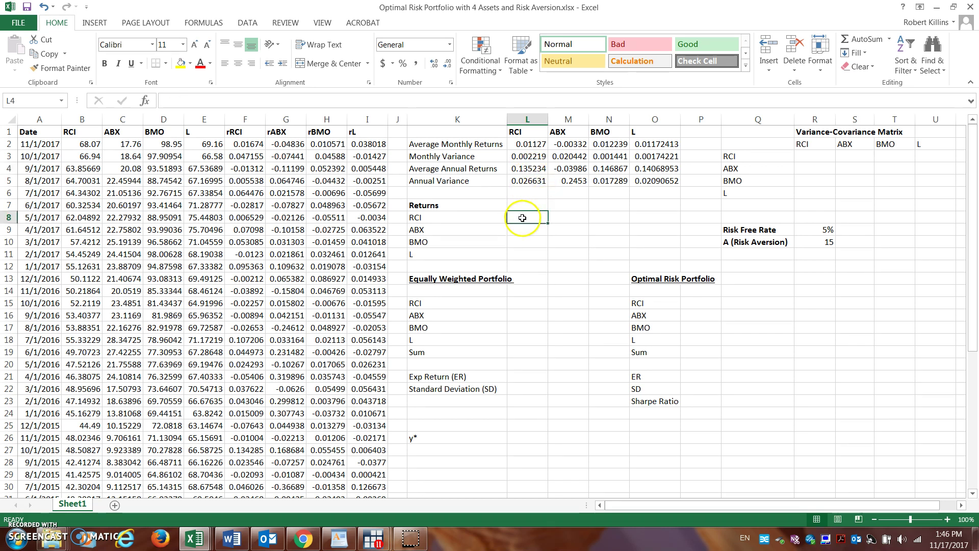
pyautogui.write('=')
pyautogui.click(522, 172)
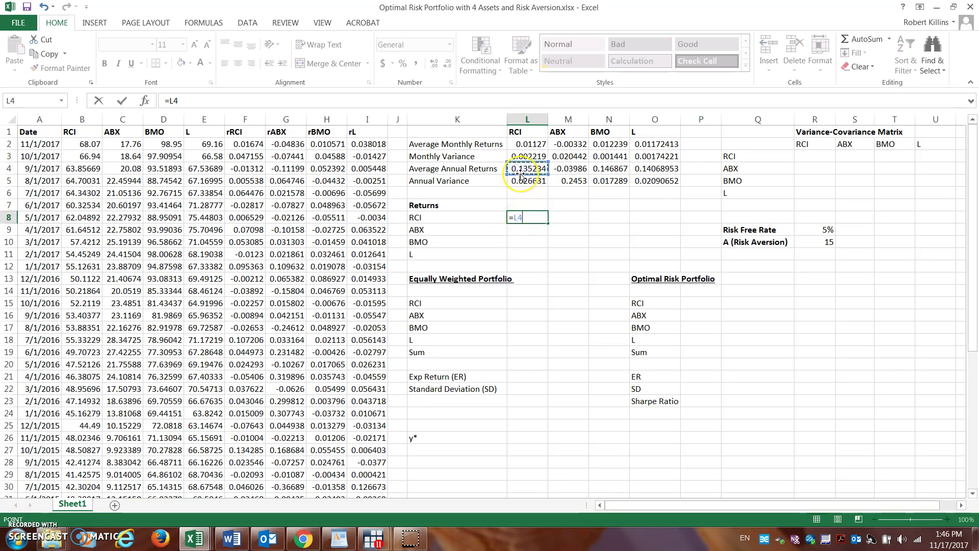
pyautogui.press('Return')
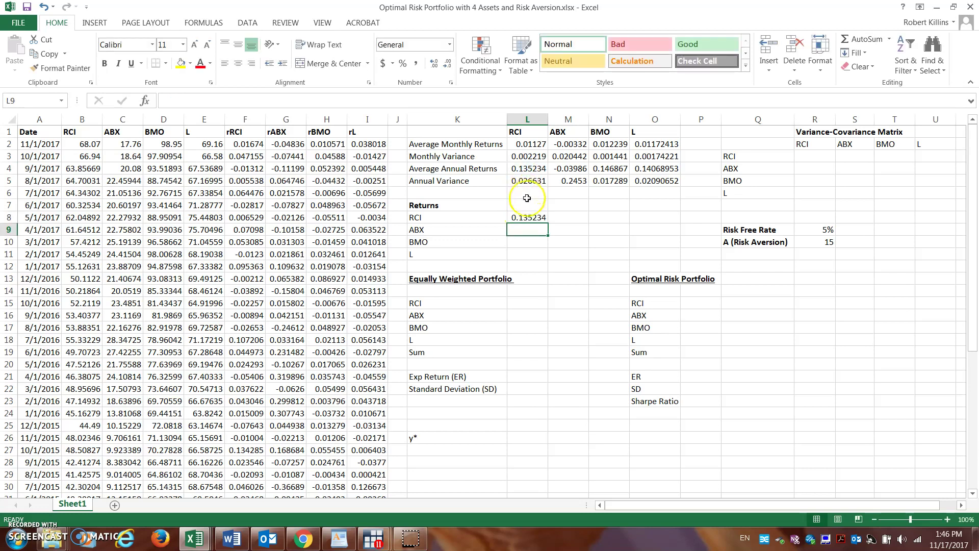
pyautogui.write('=')
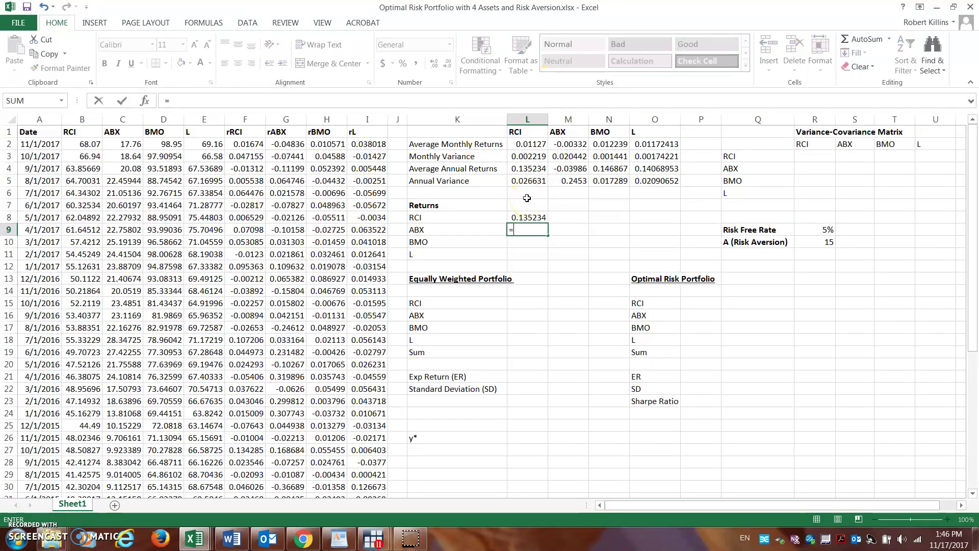
pyautogui.click(569, 167)
pyautogui.press('Return')
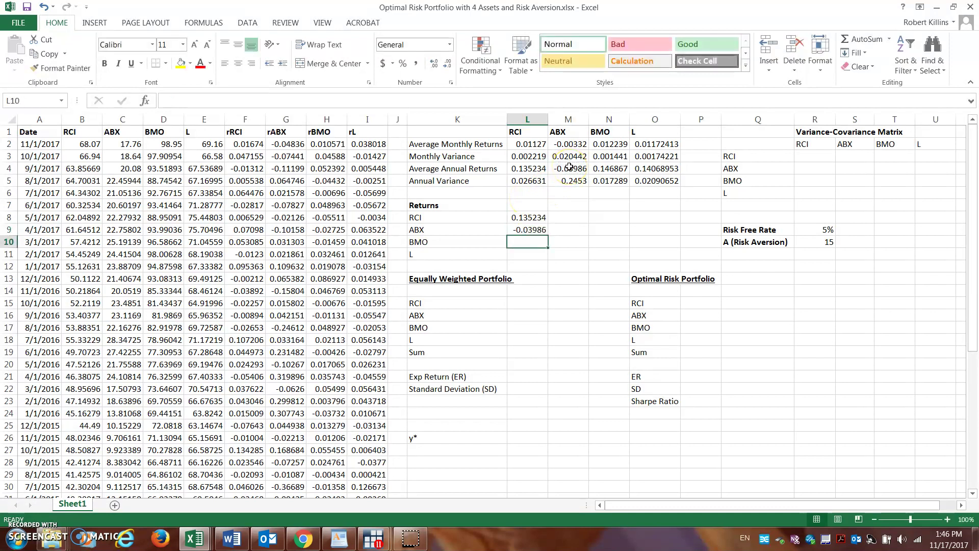
# Link the BMO and L entries of the Returns list, L10 and L11, to their average annual returns with =N4 and =O4
pyautogui.write('=')
pyautogui.click(603, 169)
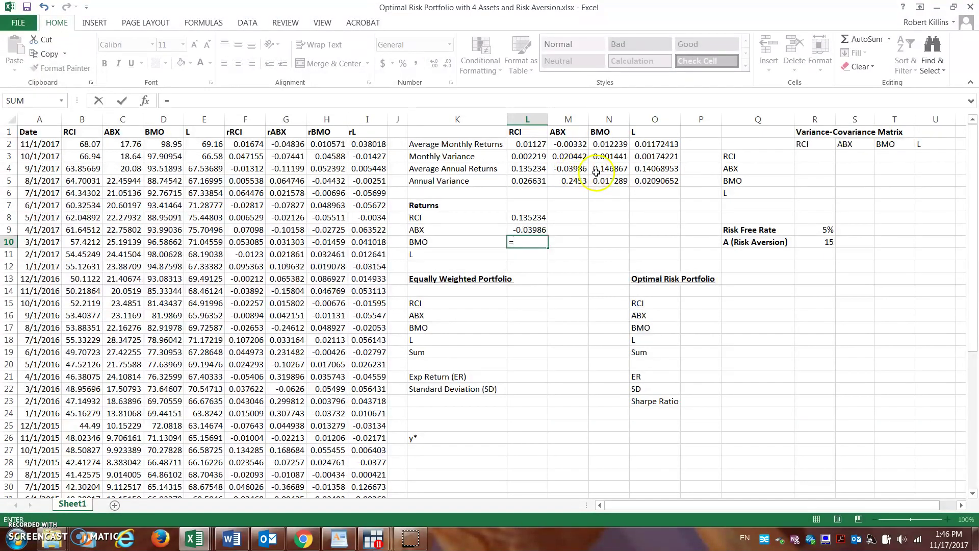
pyautogui.press('Return')
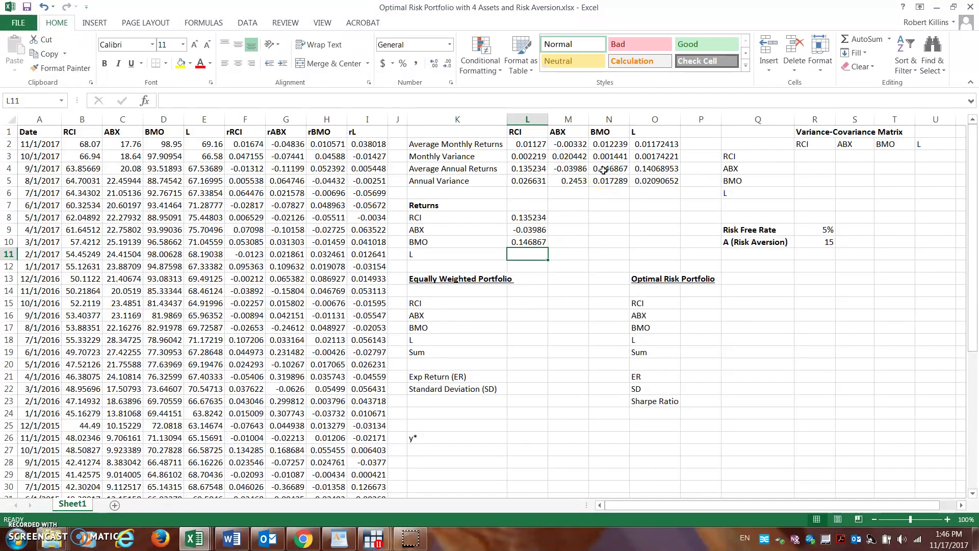
pyautogui.write('=')
pyautogui.click(654, 169)
pyautogui.press('Return')
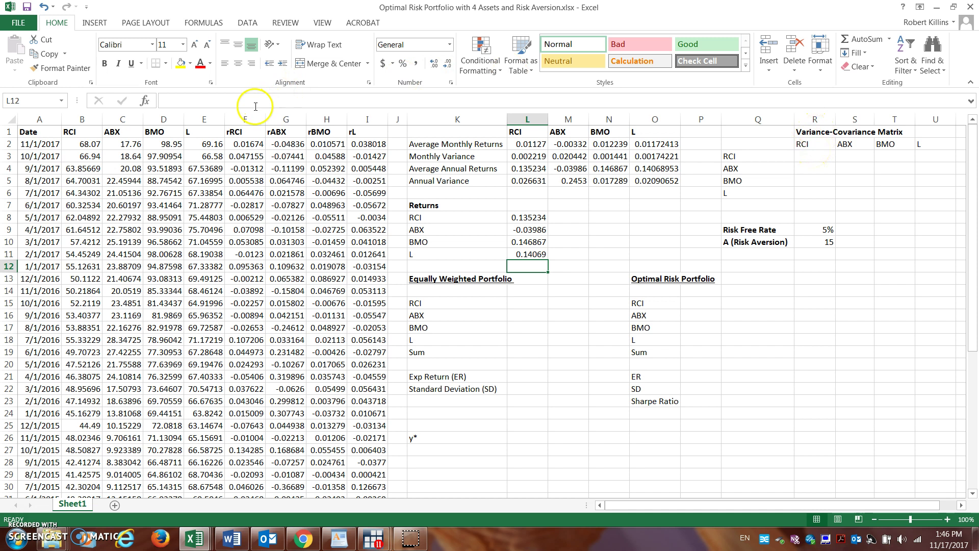
# Check the range names assigned to the four monthly return columns F to I
pyautogui.click(246, 119)
pyautogui.moveTo(249, 116)
pyautogui.mouseDown()
pyautogui.moveTo(276, 114)
pyautogui.moveTo(257, 120)
pyautogui.mouseUp()
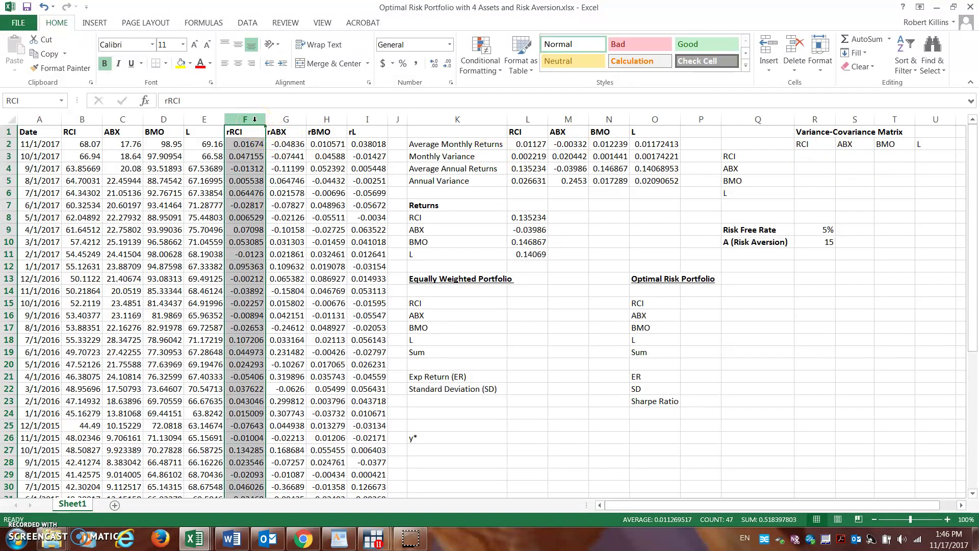
pyautogui.click(43, 101)
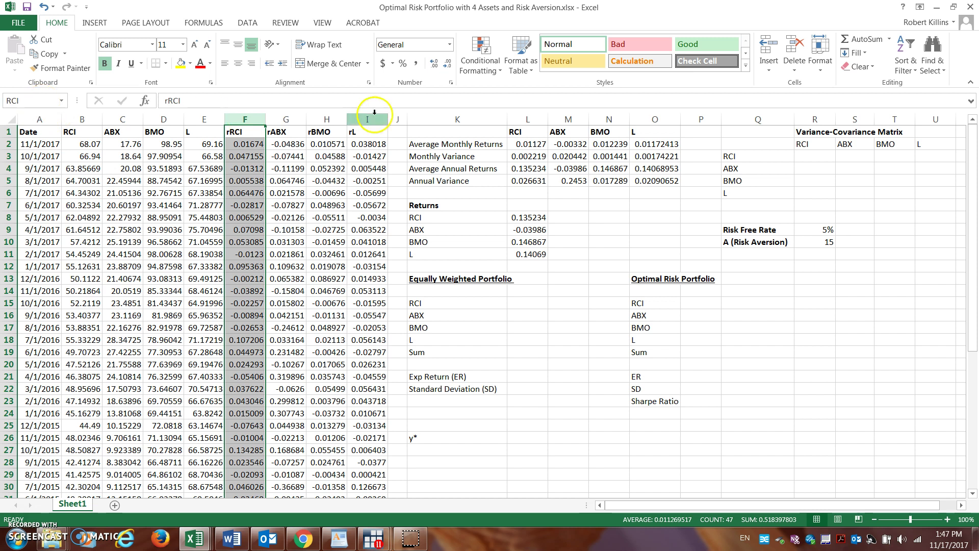
pyautogui.click(285, 116)
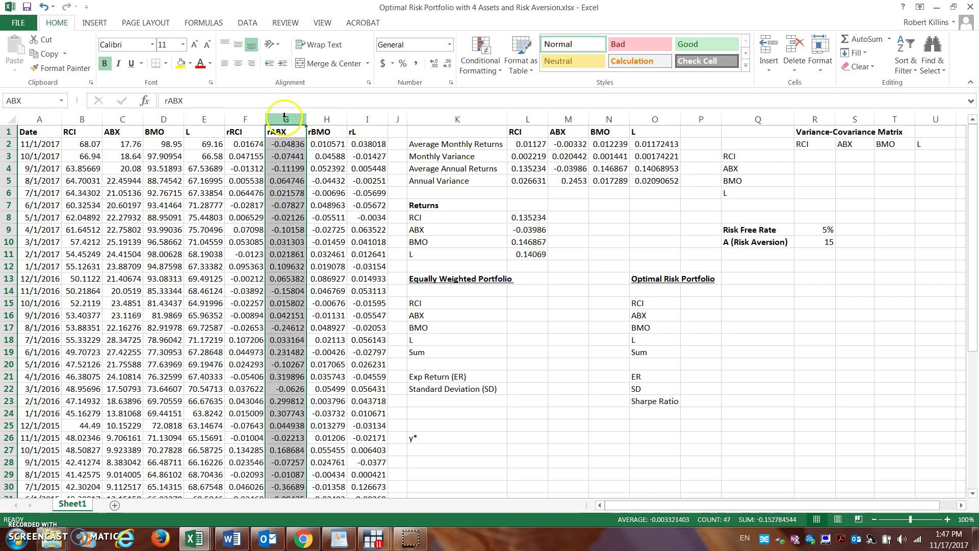
pyautogui.click(321, 119)
pyautogui.click(352, 119)
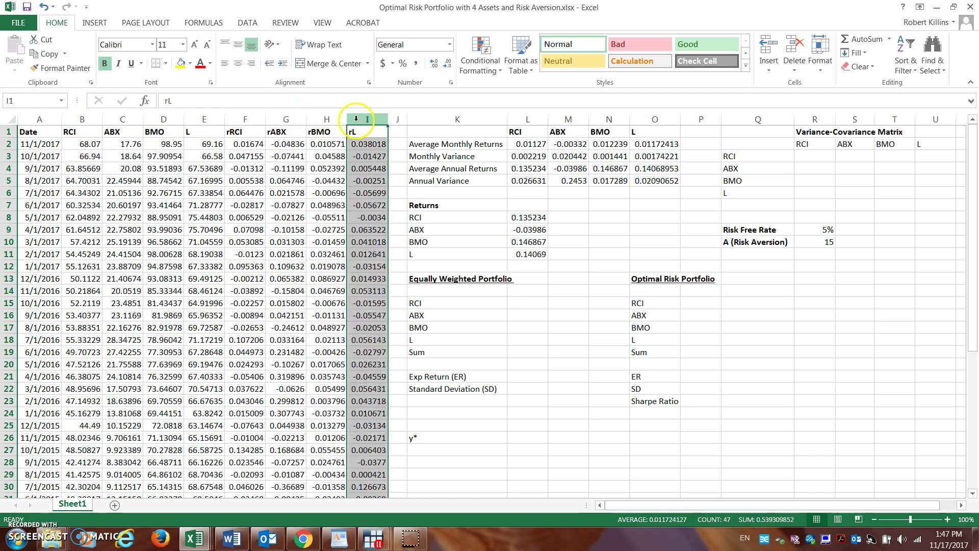
pyautogui.click(243, 119)
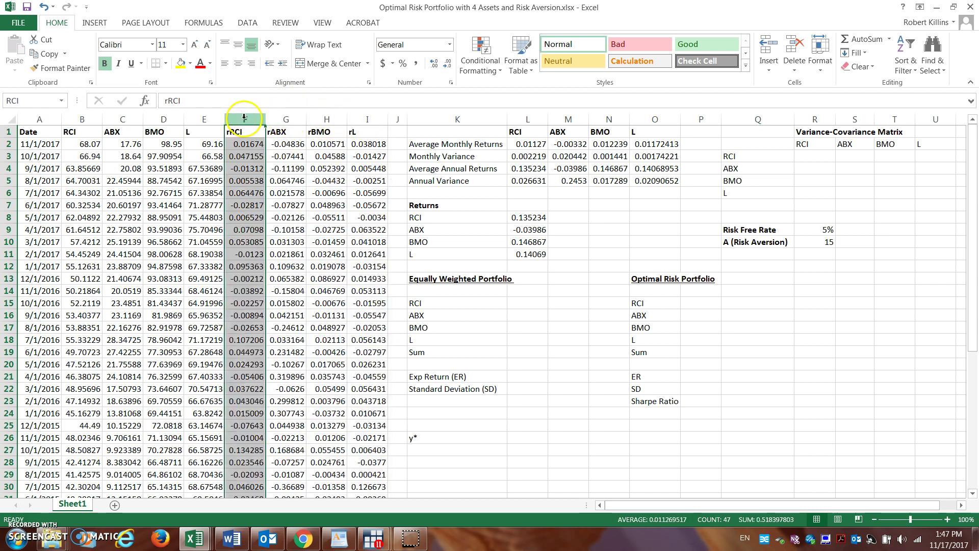
pyautogui.click(278, 119)
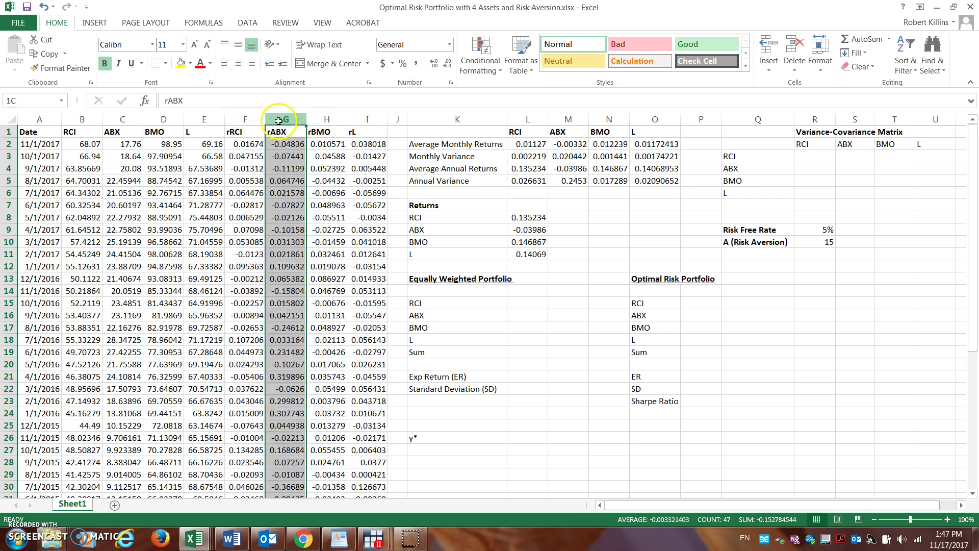
pyautogui.click(324, 119)
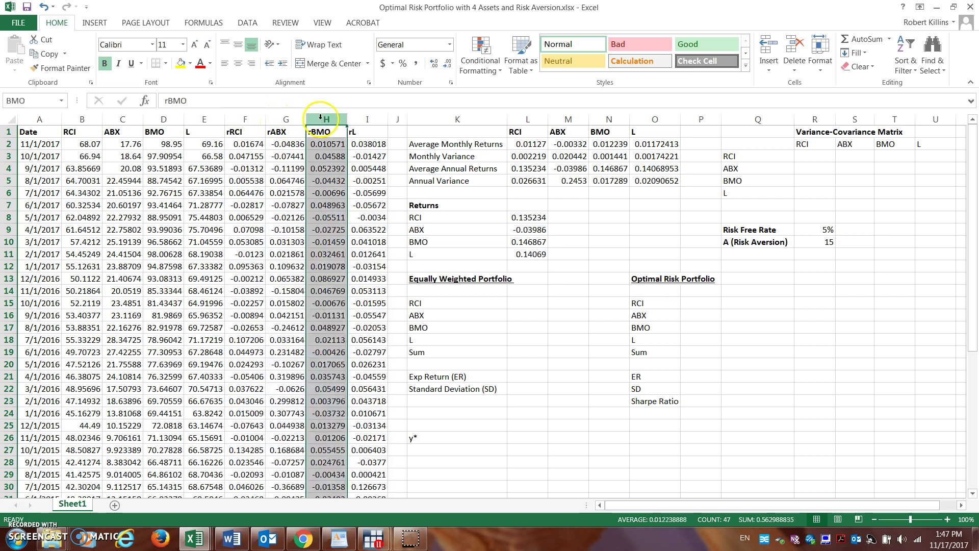
pyautogui.click(364, 119)
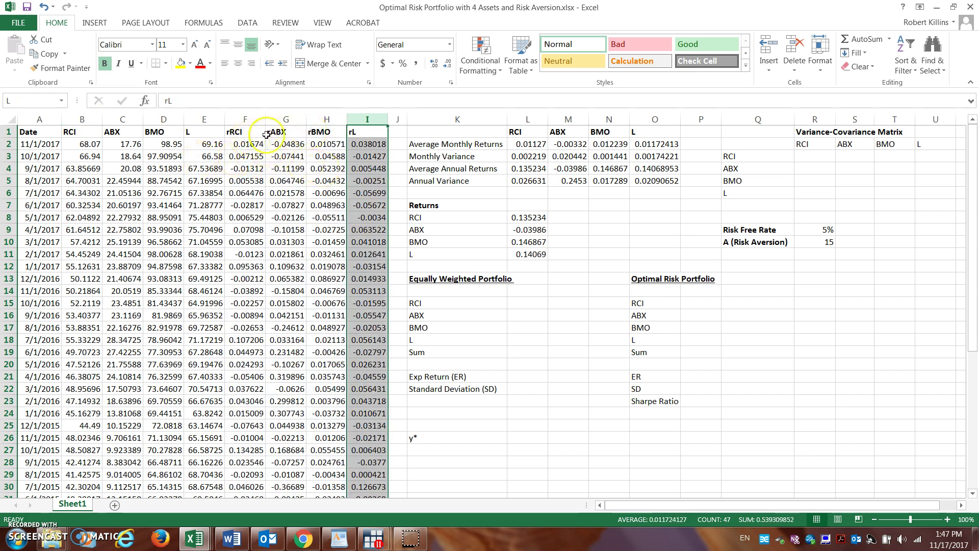
# Enter the RCI–RCI entry of the variance-covariance matrix in R3 as =COVAR(RCI,RCI)*12
pyautogui.click(815, 154)
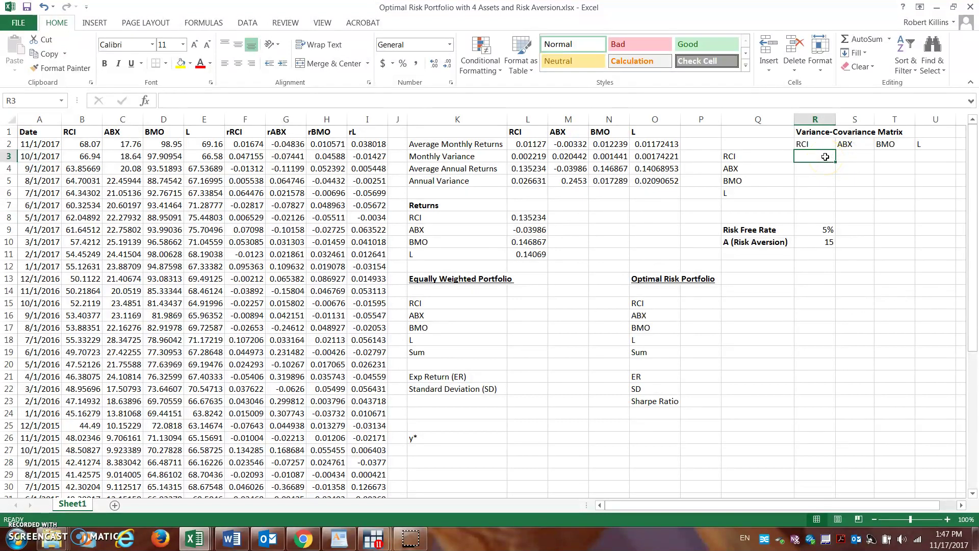
pyautogui.write('=')
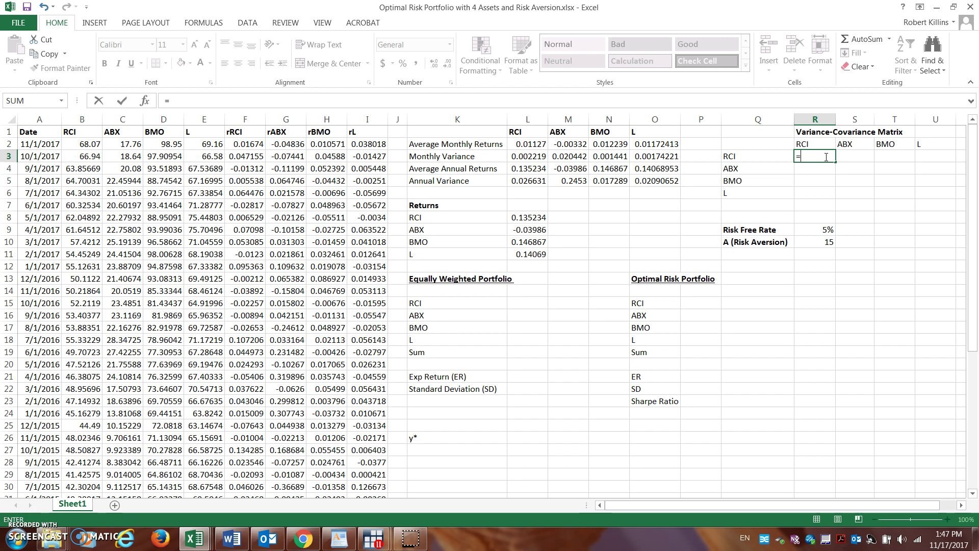
pyautogui.write('covar(')
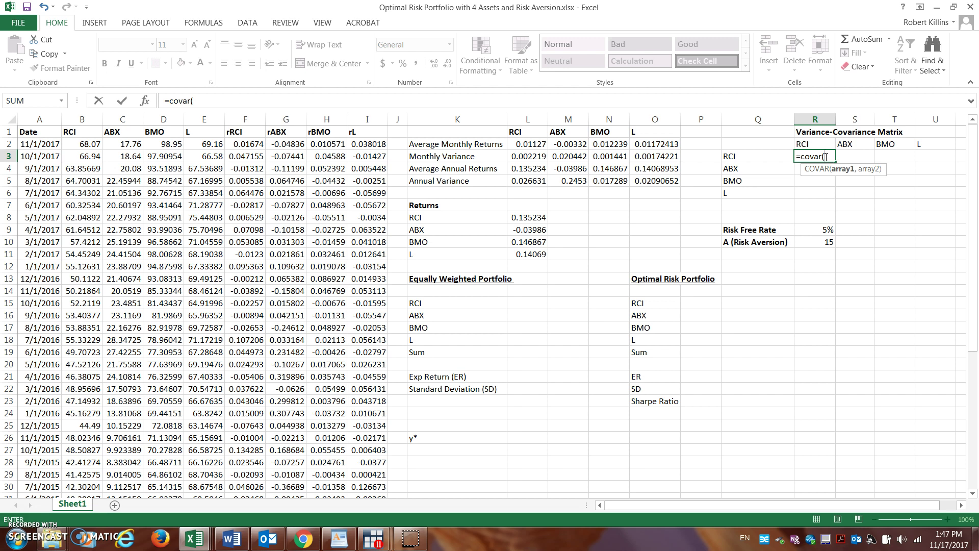
pyautogui.write('r')
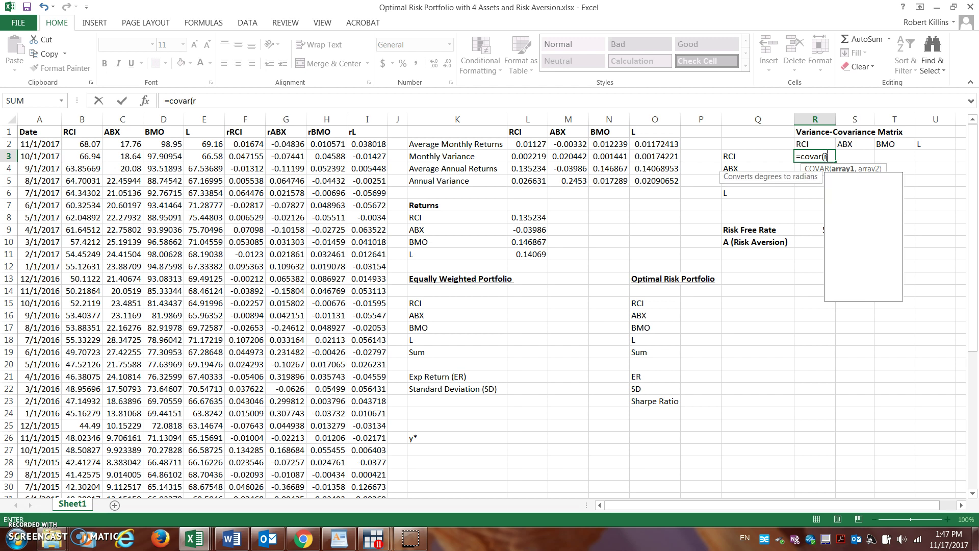
pyautogui.write('ci,rci,rc')
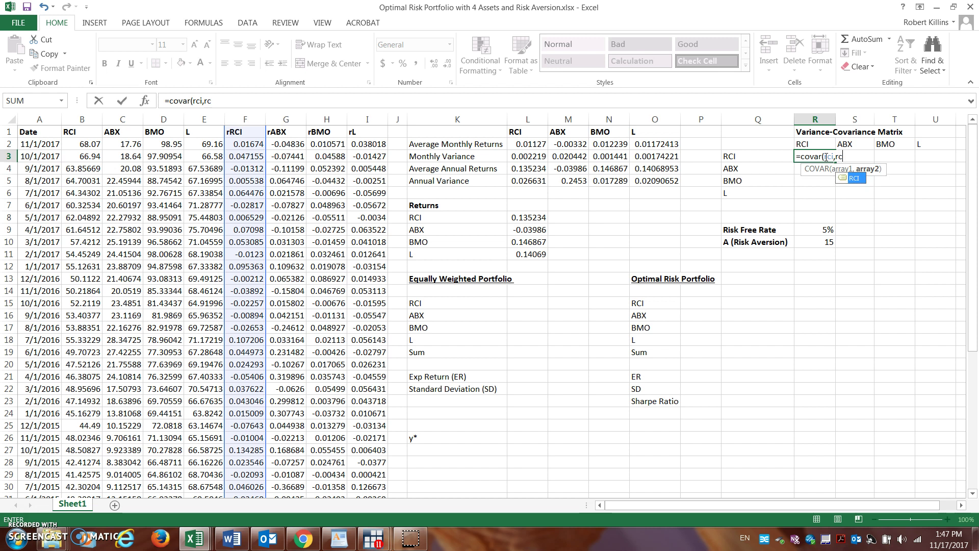
pyautogui.write(')*12')
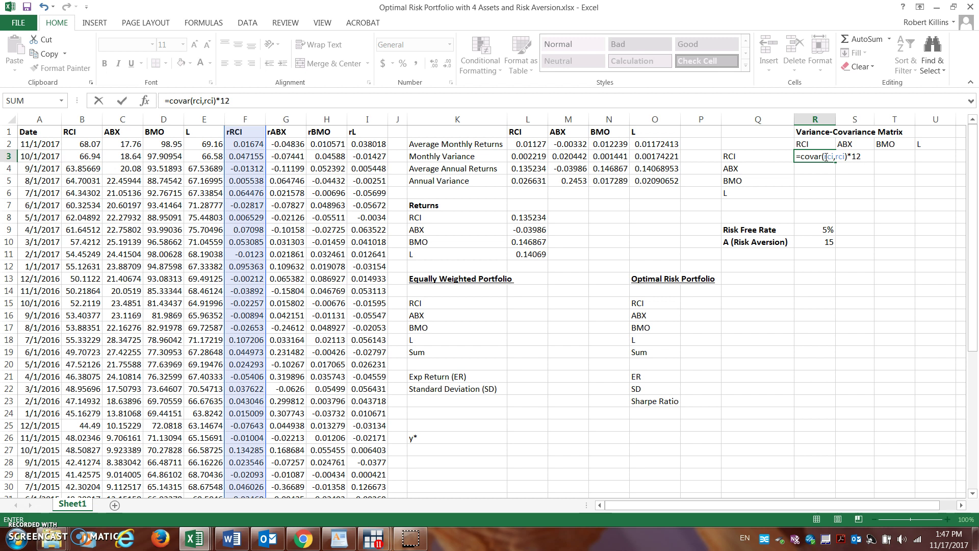
pyautogui.press('Return')
pyautogui.click(825, 157)
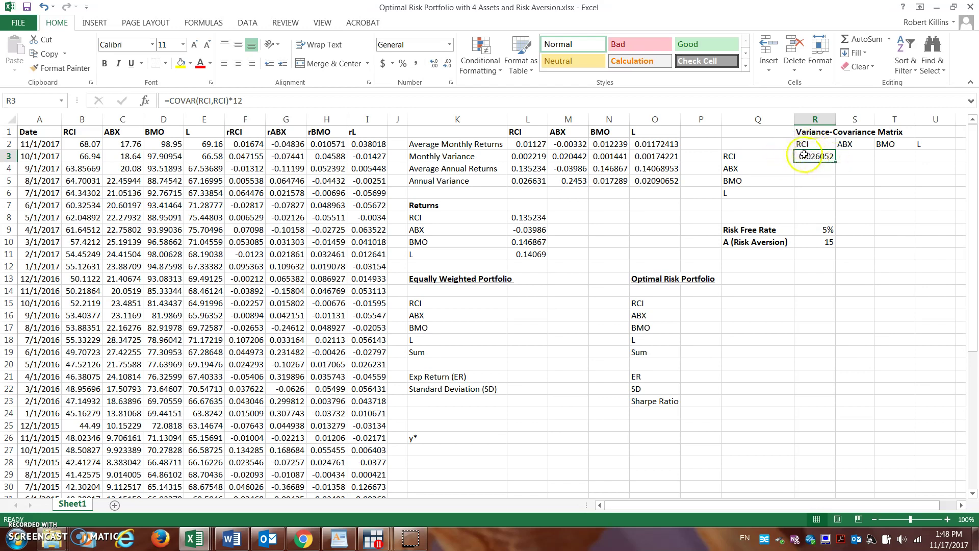
# Enter the RCI–ABX entry of the variance-covariance matrix in S3 as =COVAR(RCI,ABX)*12
pyautogui.click(858, 156)
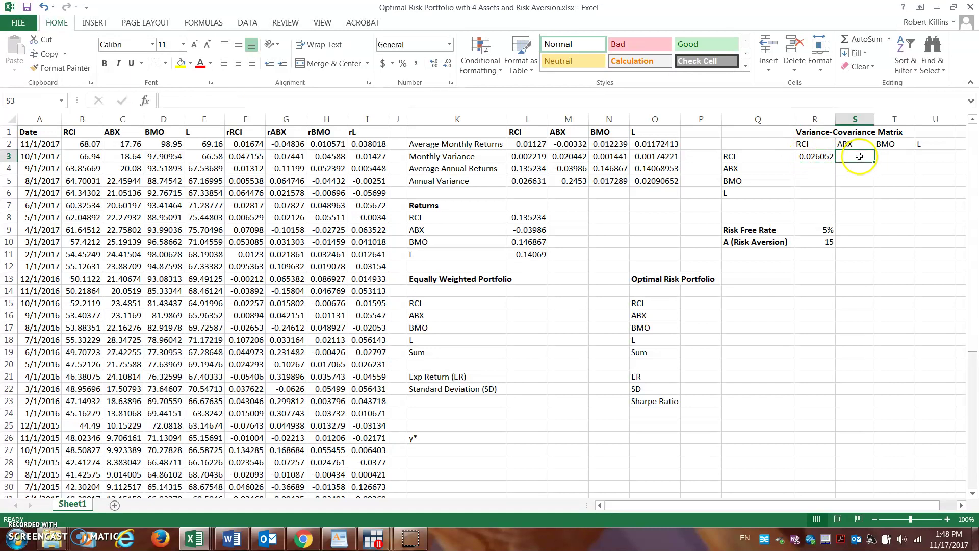
pyautogui.write('=cpv')
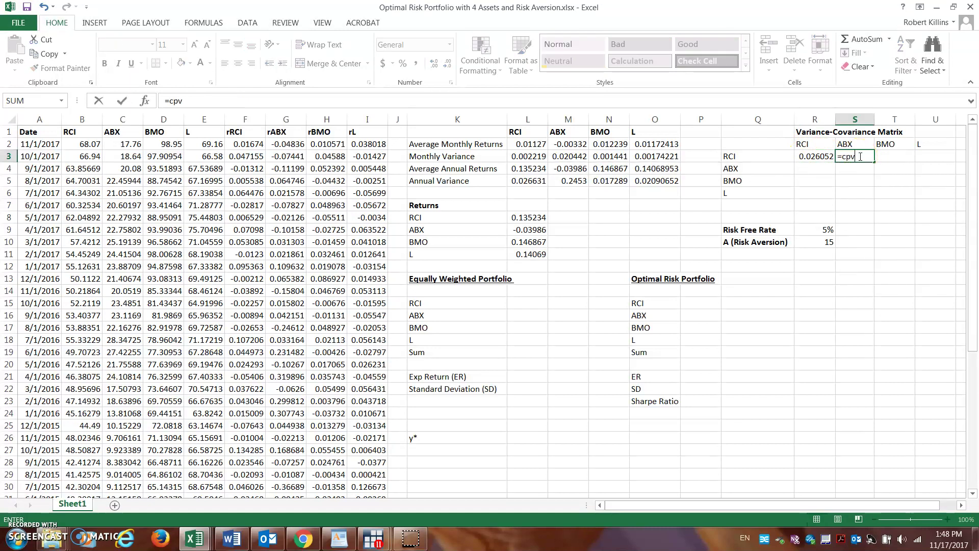
pyautogui.press('BackSpace')
pyautogui.write('co')
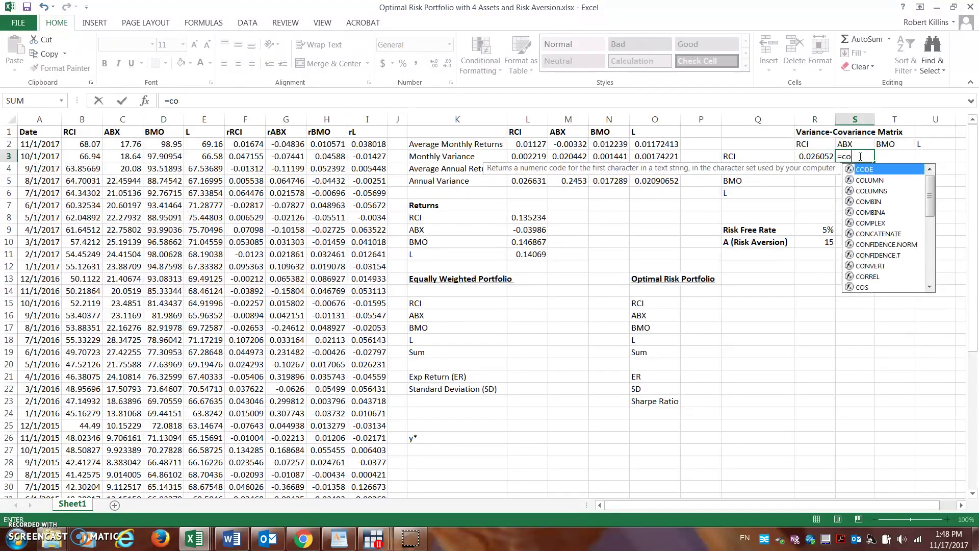
pyautogui.write('var(')
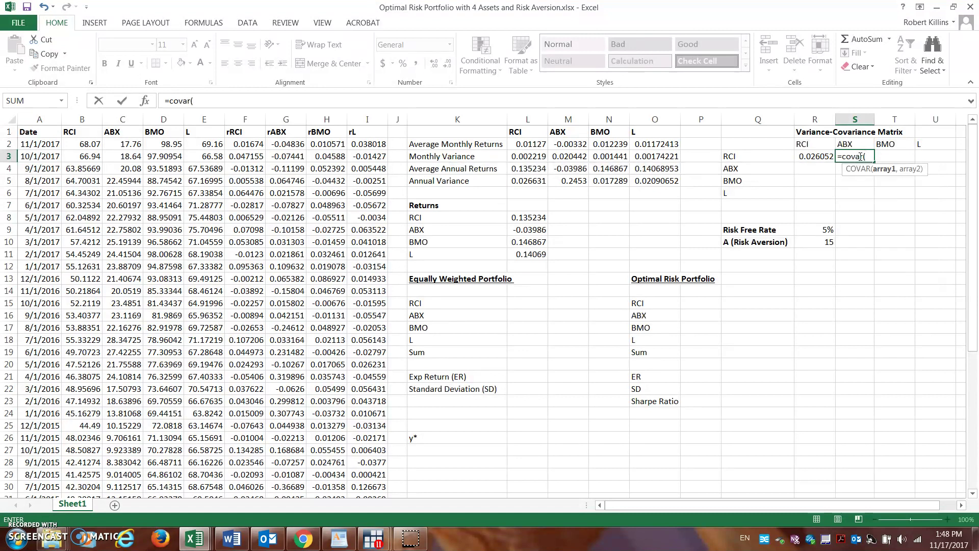
pyautogui.write('rci')
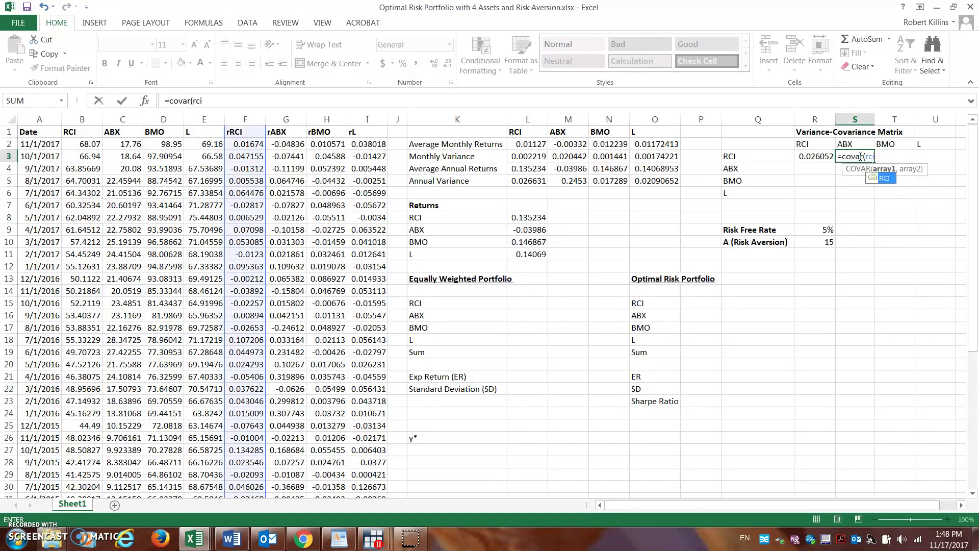
pyautogui.write(',ab')
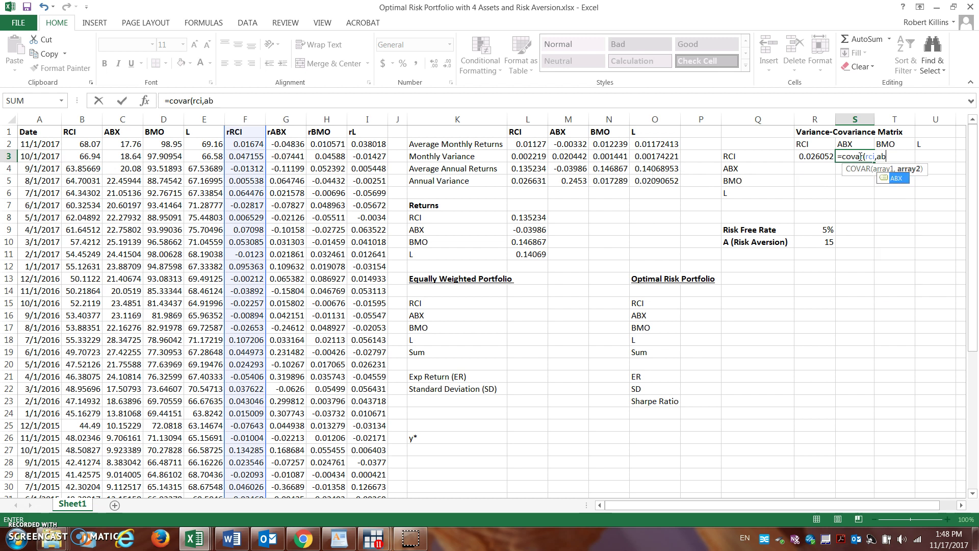
pyautogui.write('x)*12')
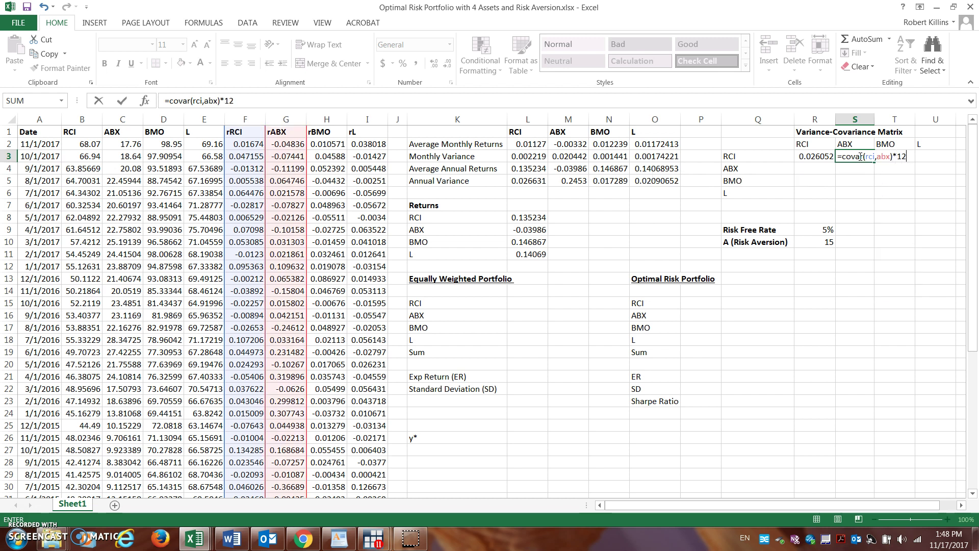
pyautogui.press('Return')
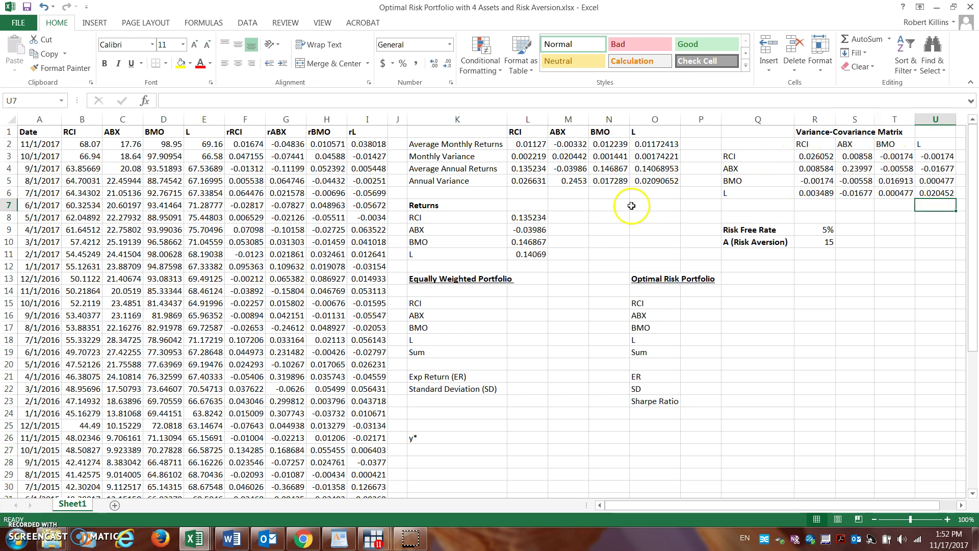
# Review the covariance formulas in R3, S4 and S5 and the risk aversion and risk free rate inputs in R10 and R9
pyautogui.click(822, 159)
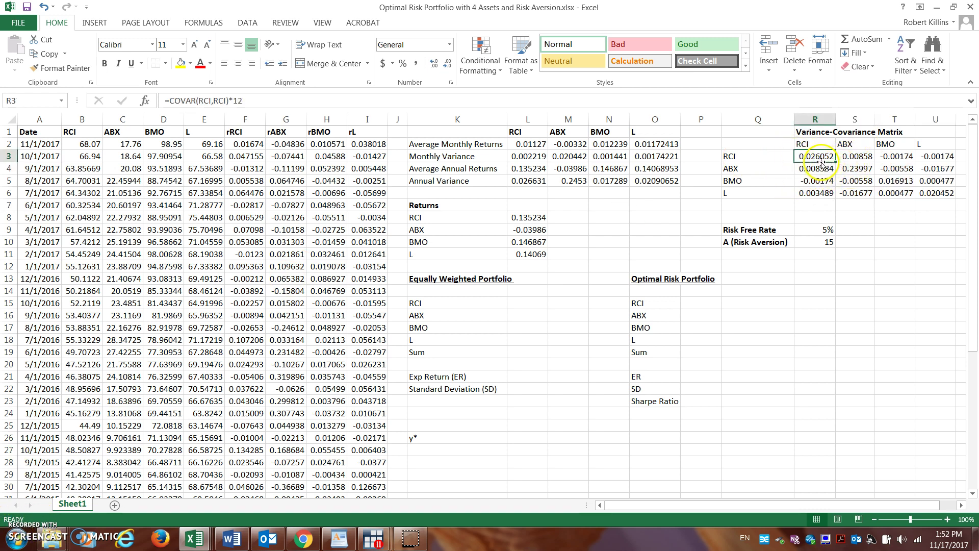
pyautogui.click(846, 172)
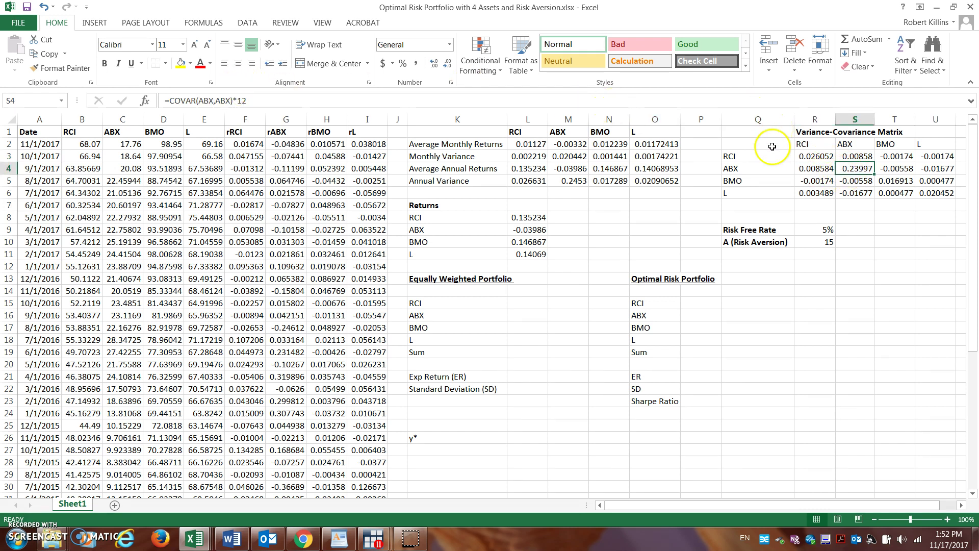
pyautogui.click(855, 180)
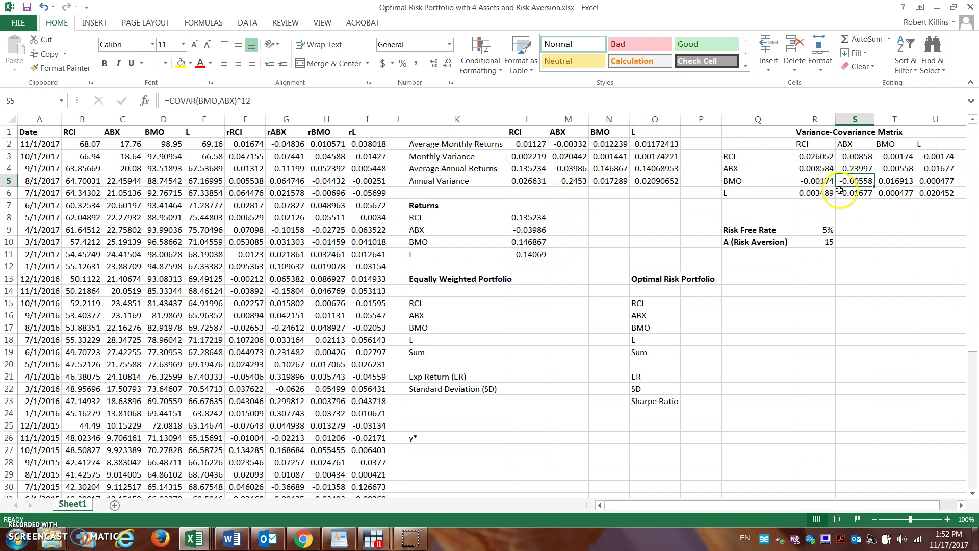
pyautogui.click(808, 246)
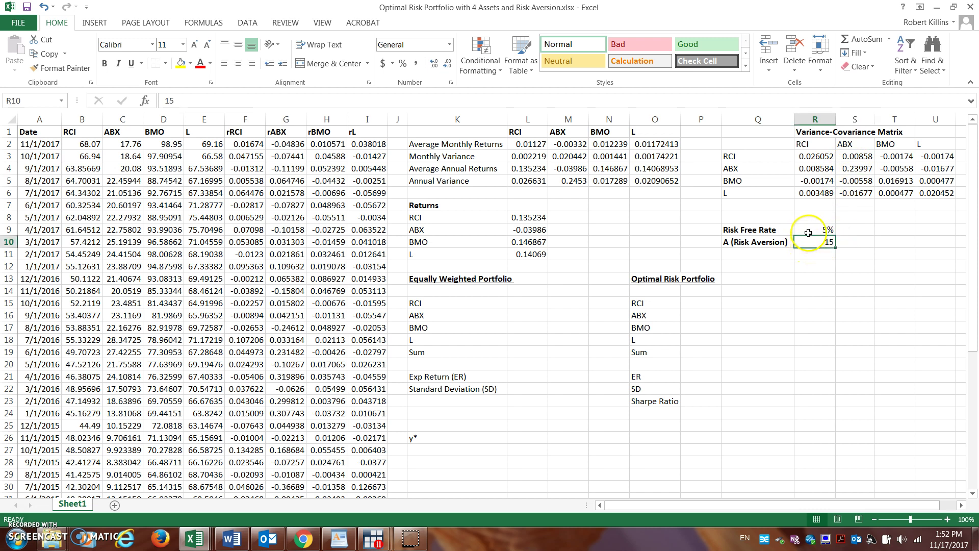
pyautogui.click(808, 232)
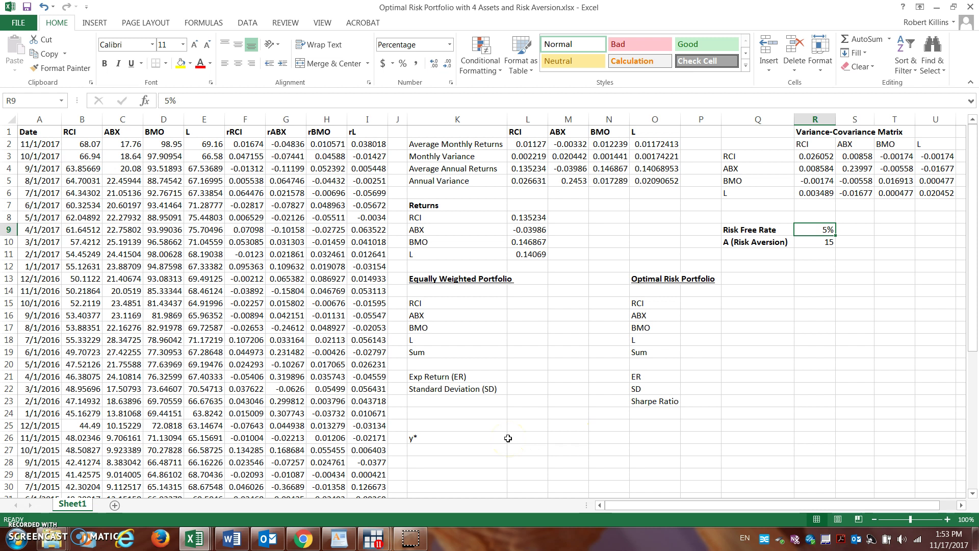
# Set the RCI weight of the Equally Weighted Portfolio in L15 to 0.25
pyautogui.click(488, 280)
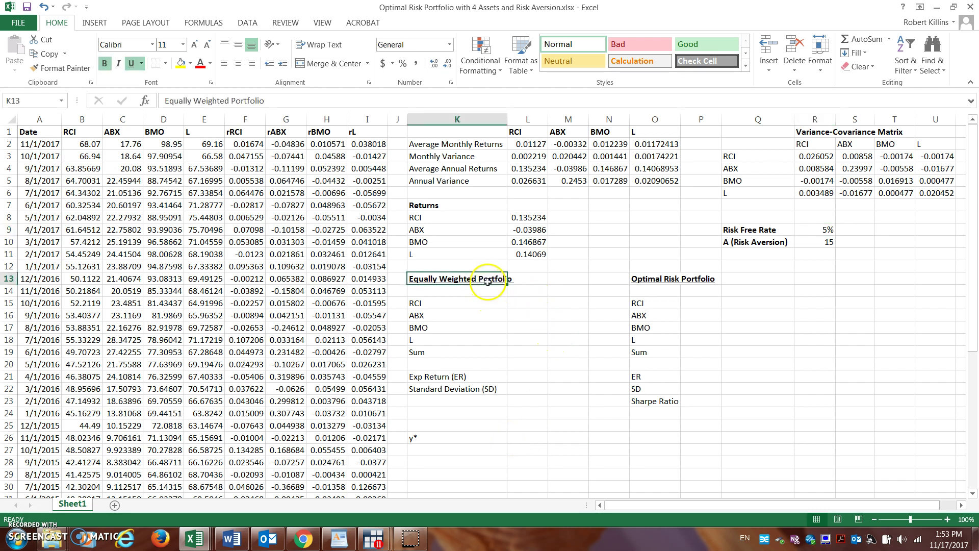
pyautogui.click(538, 303)
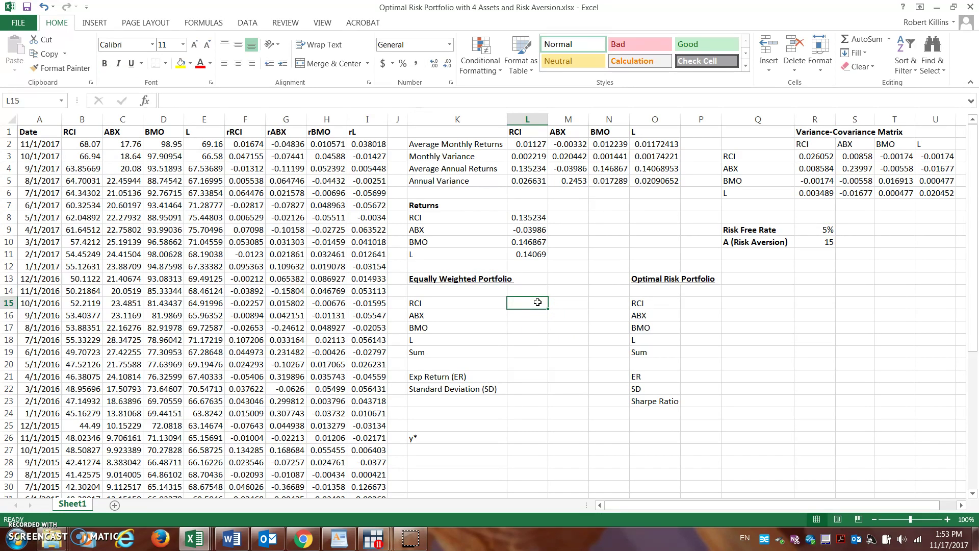
pyautogui.write('.25')
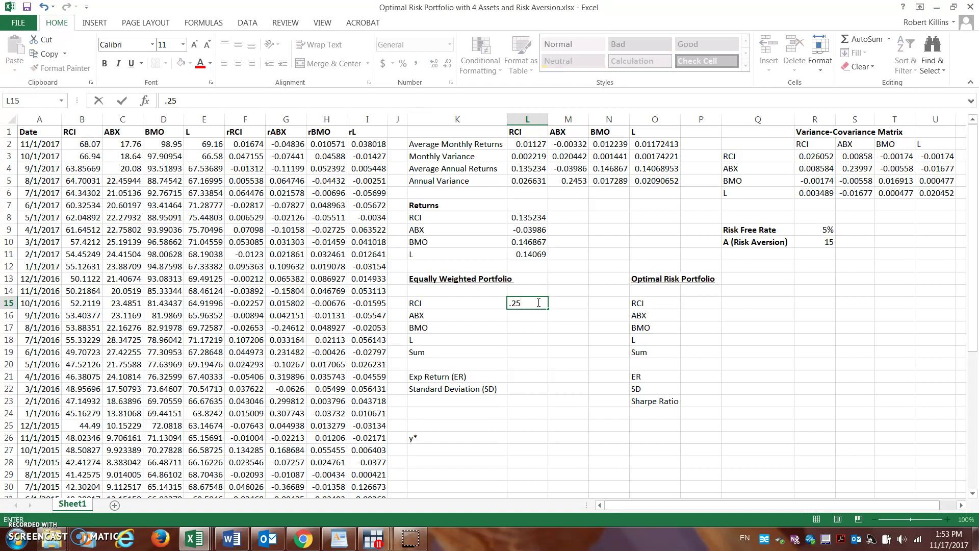
pyautogui.press('Return')
pyautogui.hotkey('alt', 'Tab')
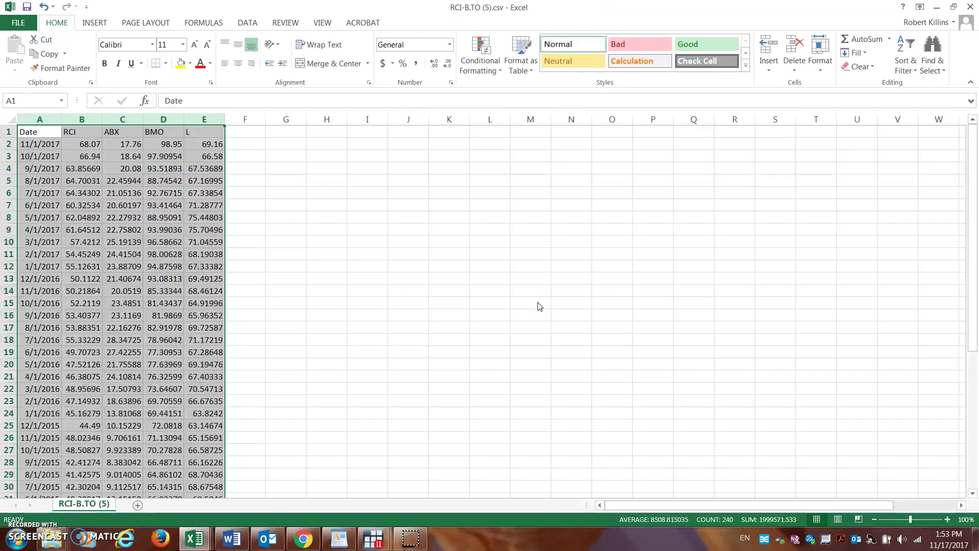
pyautogui.moveTo(195, 526)
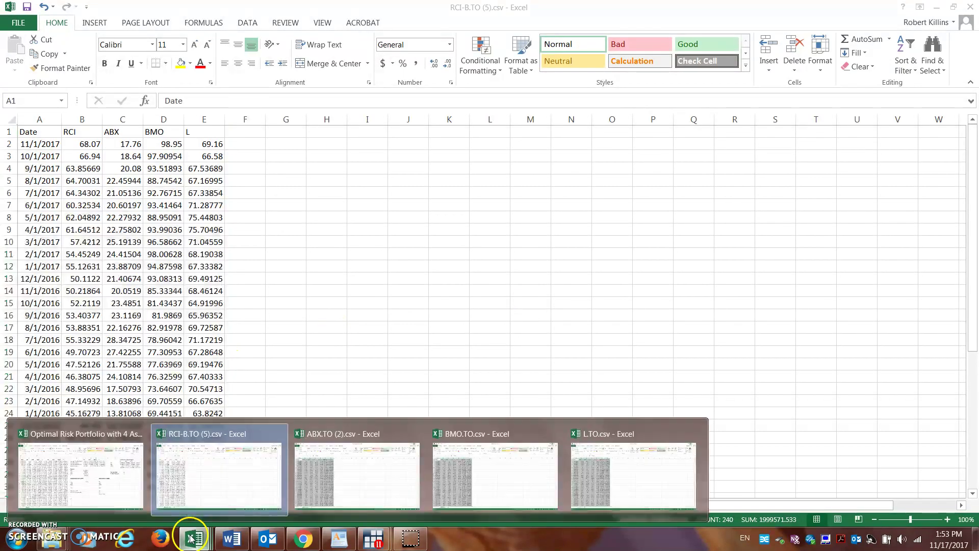
pyautogui.click(92, 474)
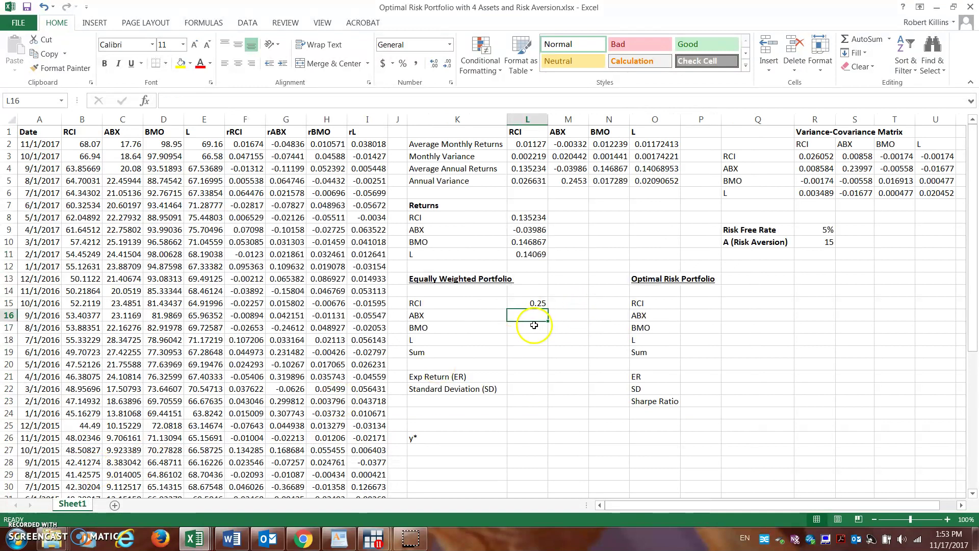
# Set the ABX, BMO and L weights of the Equally Weighted Portfolio in L16 to L18 to 0.25 each
pyautogui.write('.25')
pyautogui.press('Return')
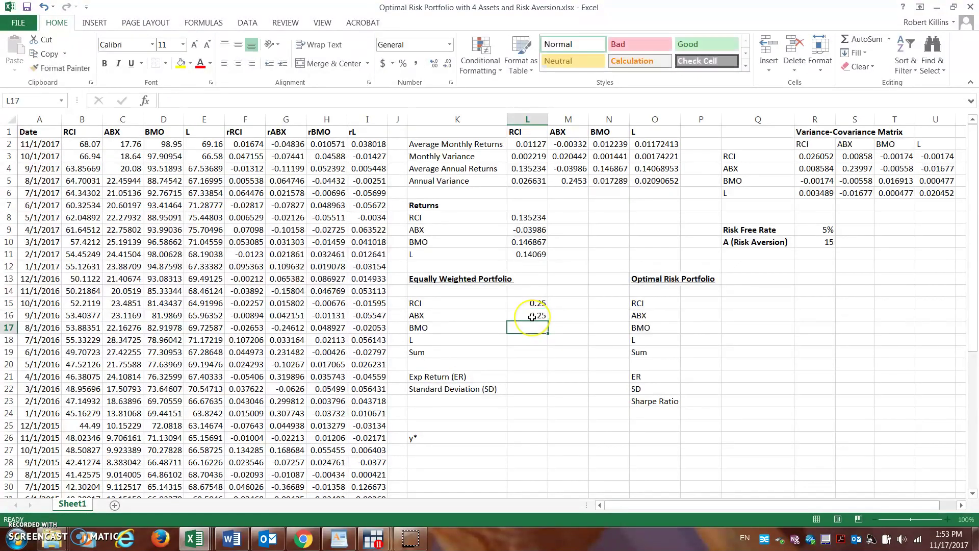
pyautogui.write('.25')
pyautogui.press('Return')
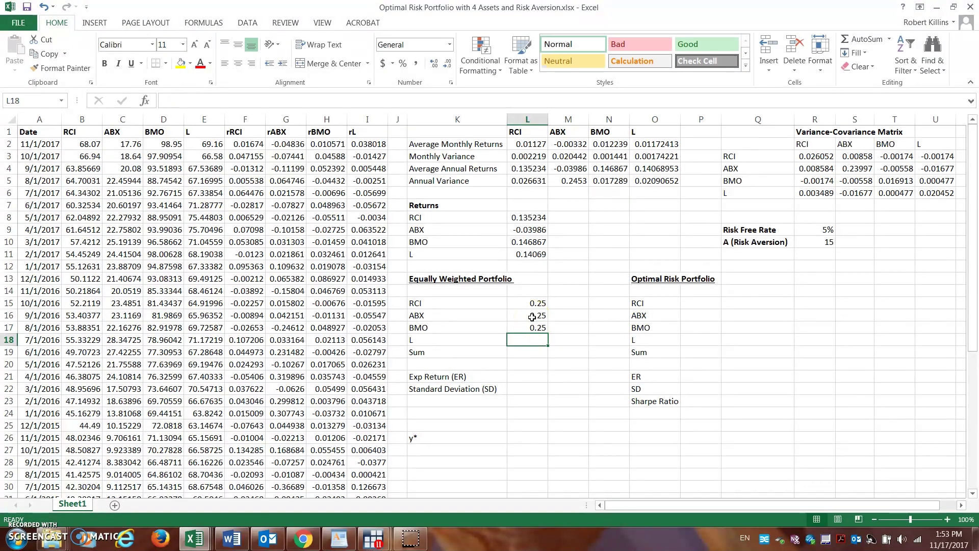
pyautogui.write('.25')
pyautogui.press('Return')
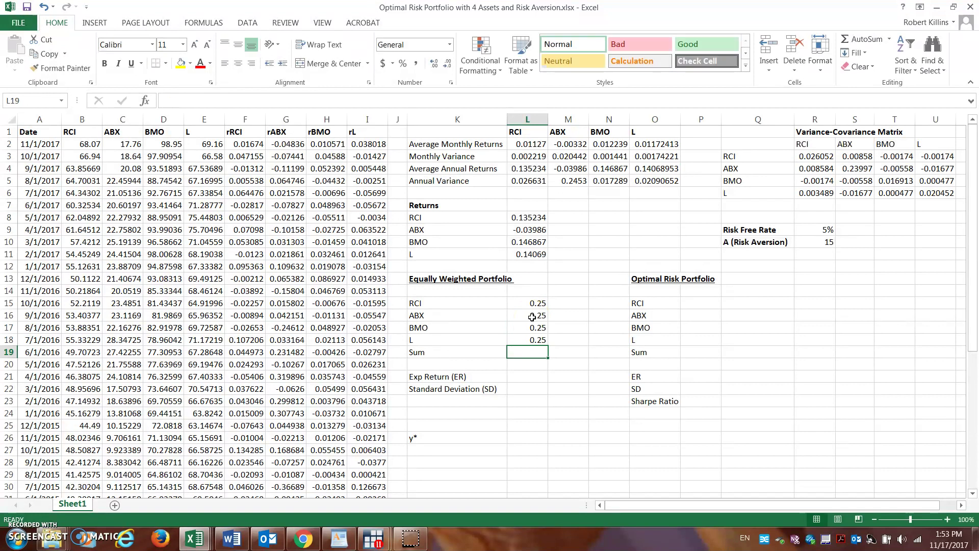
# Total the equally weighted portfolio's weights in the Sum cell L19 with =SUM(L15:L18)
pyautogui.write('=s')
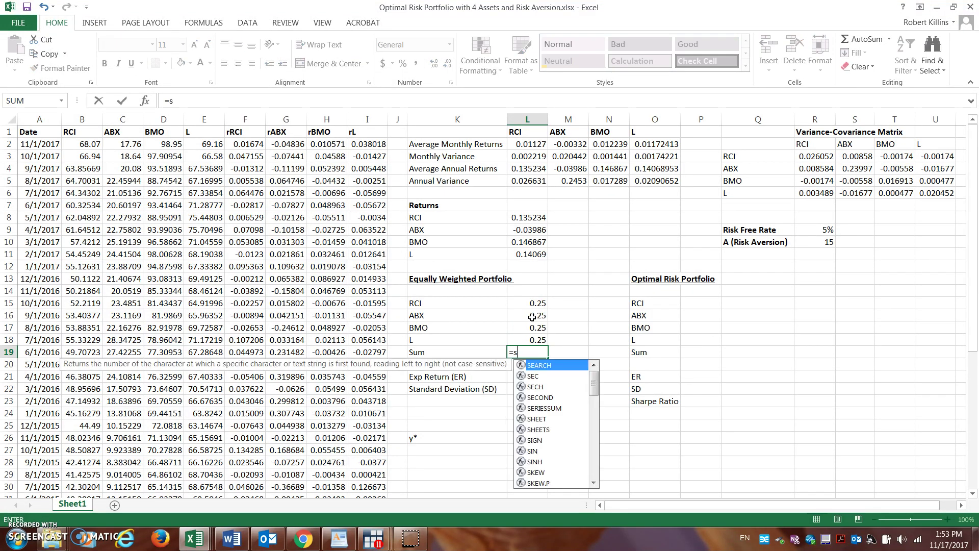
pyautogui.write('um(')
pyautogui.moveTo(533, 303); pyautogui.dragTo(532, 337)
pyautogui.write(')')
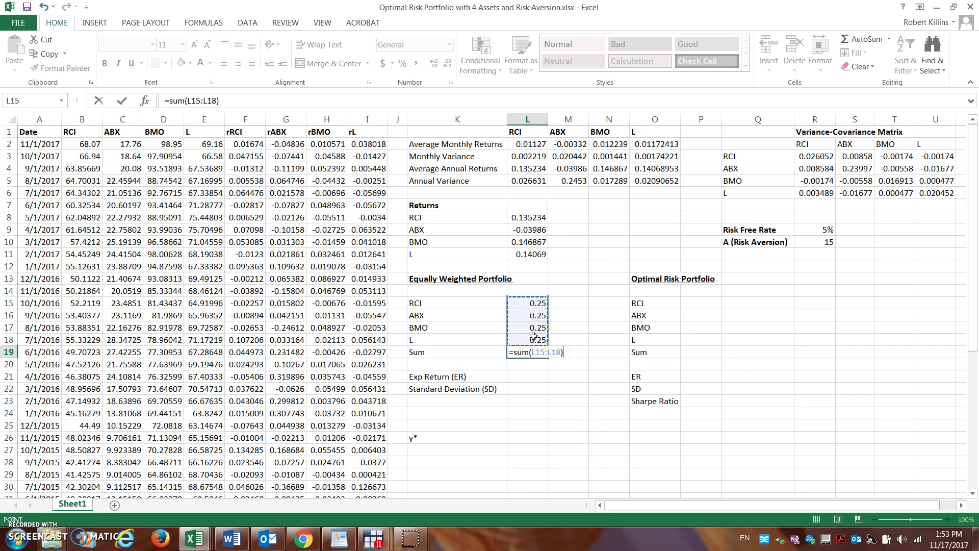
pyautogui.press('Return')
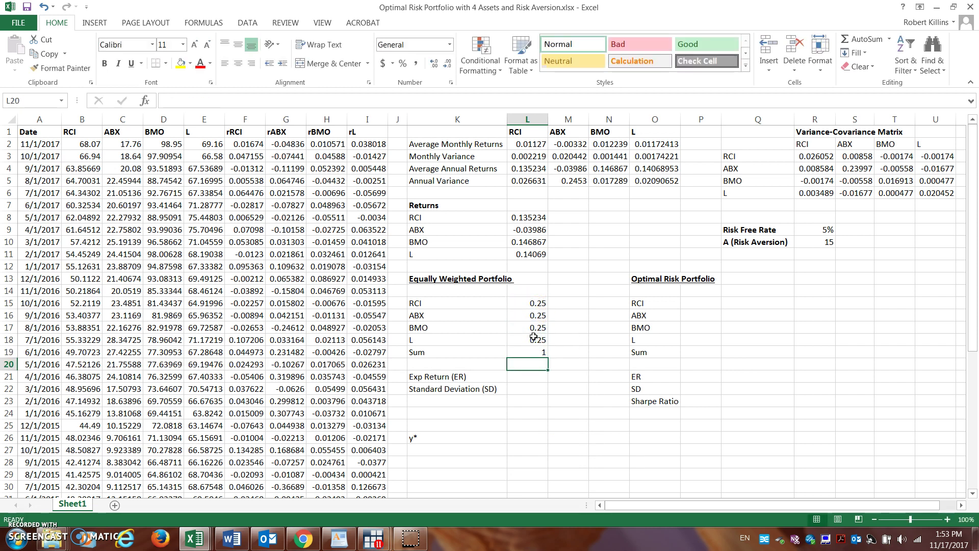
# Calculate the equally weighted portfolio's Exp Return in L21 with the array formula =MMULT(TRANSPOSE(L15:L18), L8:L11)
pyautogui.click(519, 374)
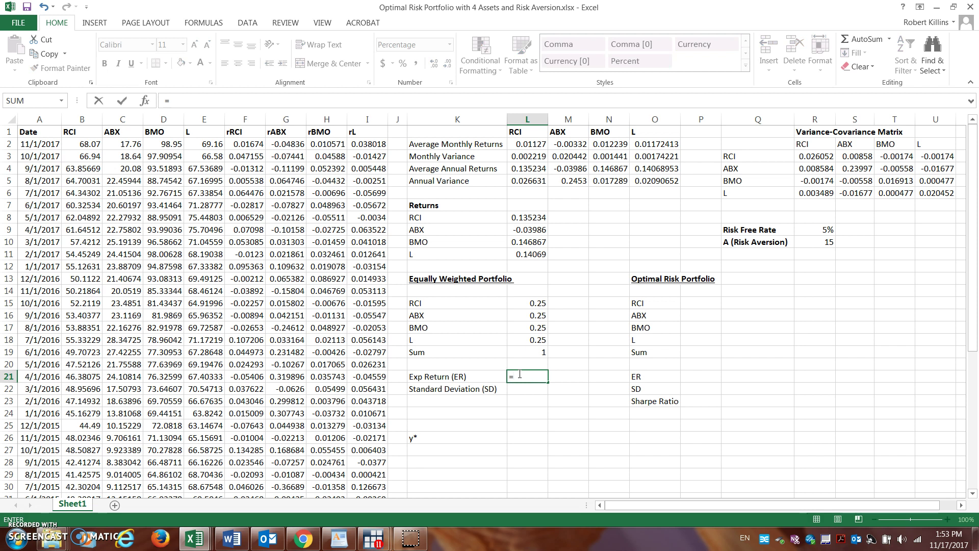
pyautogui.write('m')
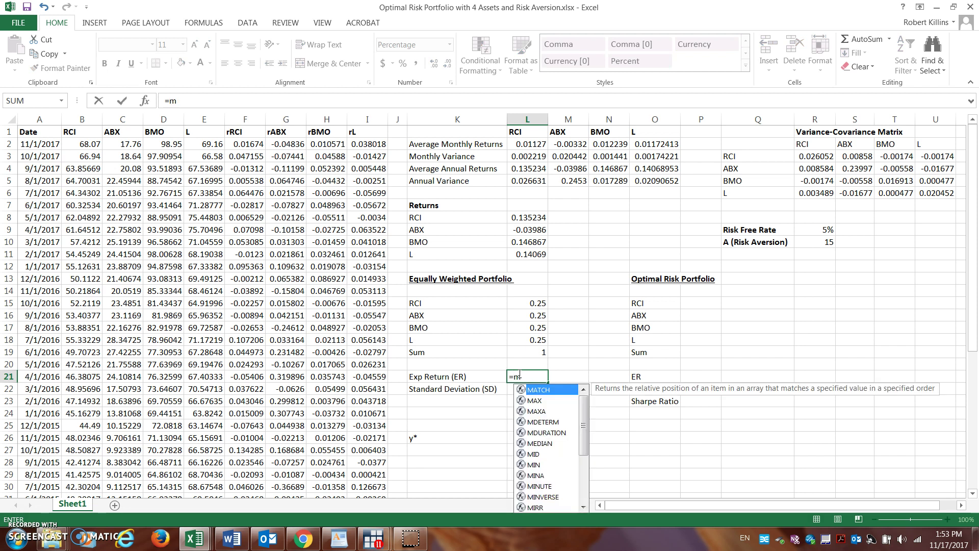
pyautogui.write('mult')
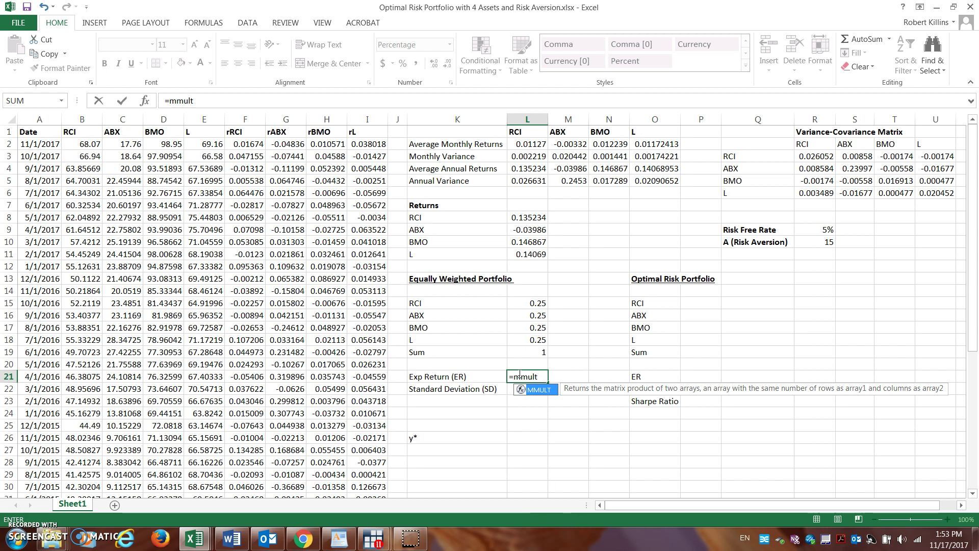
pyautogui.write('(tr')
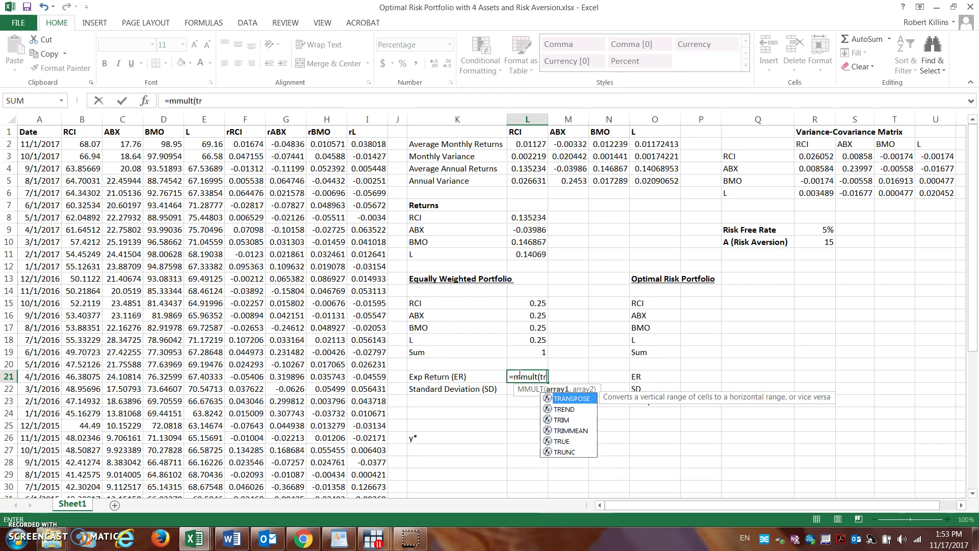
pyautogui.write('anspose(')
pyautogui.moveTo(535, 305); pyautogui.dragTo(537, 342)
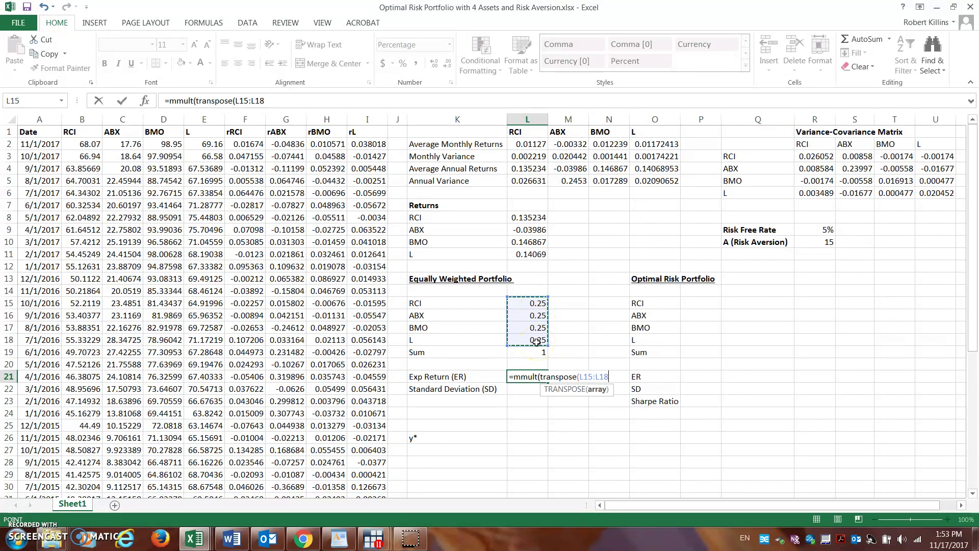
pyautogui.write(')')
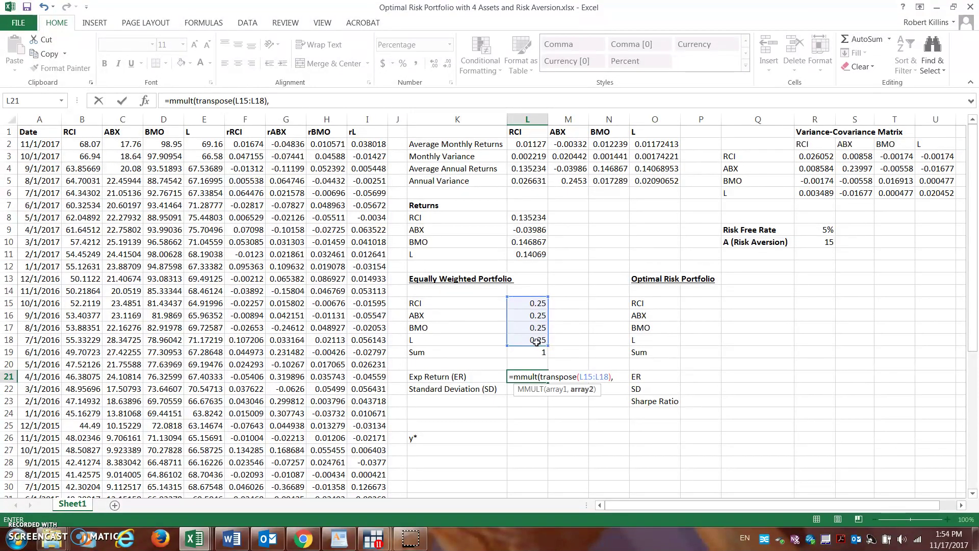
pyautogui.write(',')
pyautogui.moveTo(528, 217); pyautogui.dragTo(531, 250)
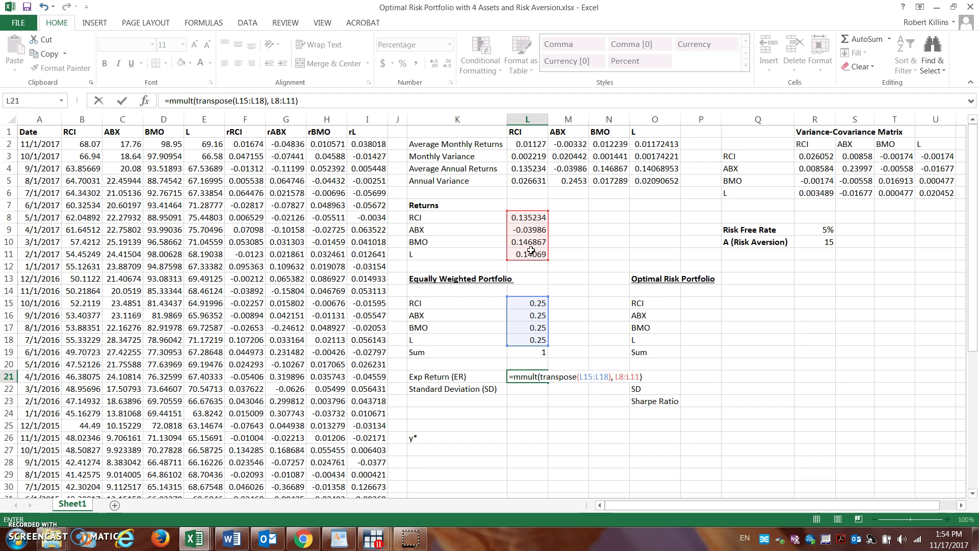
pyautogui.hotkey('ctrl', 'shift', 'Return')
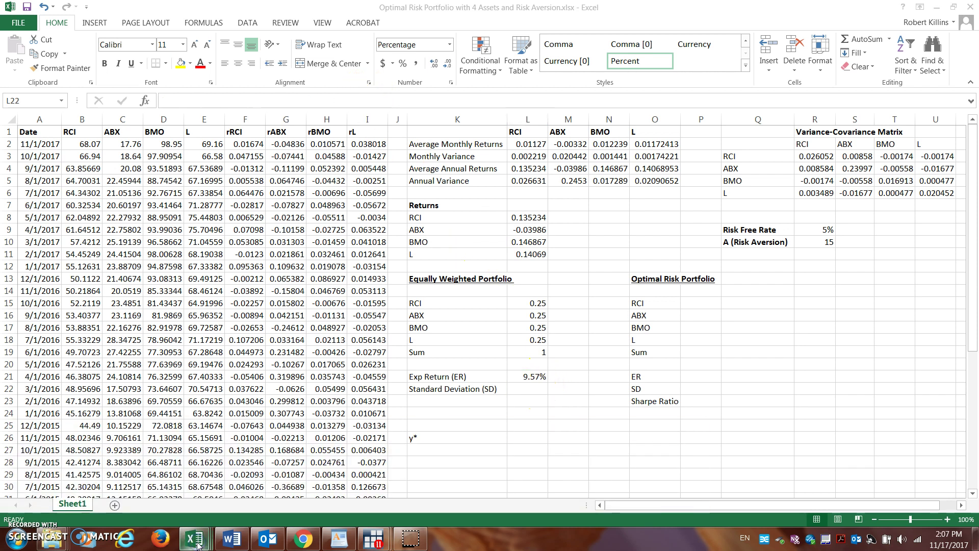
# Calculate the equally weighted portfolio's Standard Deviation in L22 with the array formula =SQRT(MMULT(MMULT(TRANSPOSE(L15:L18),R3:U6),L15:L18))
pyautogui.click(536, 390)
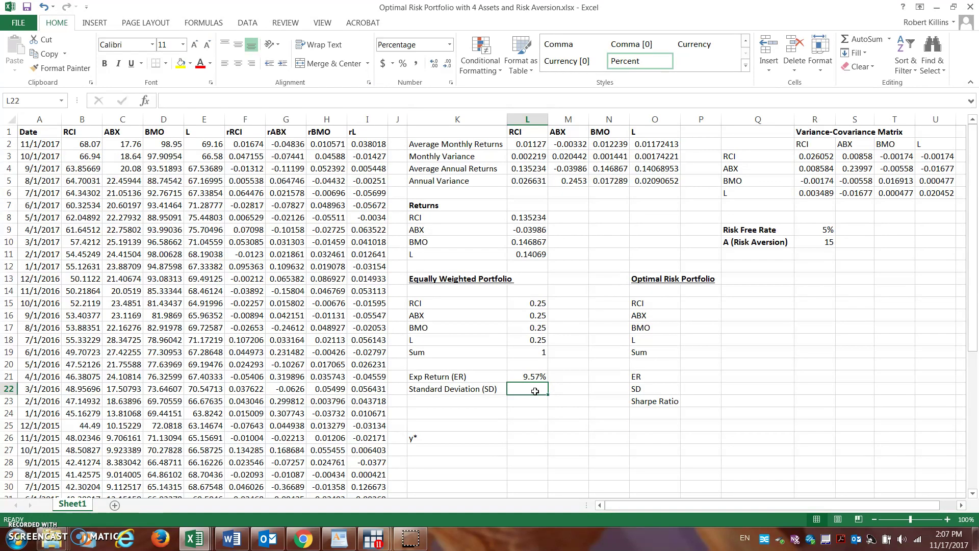
pyautogui.write('=sqr')
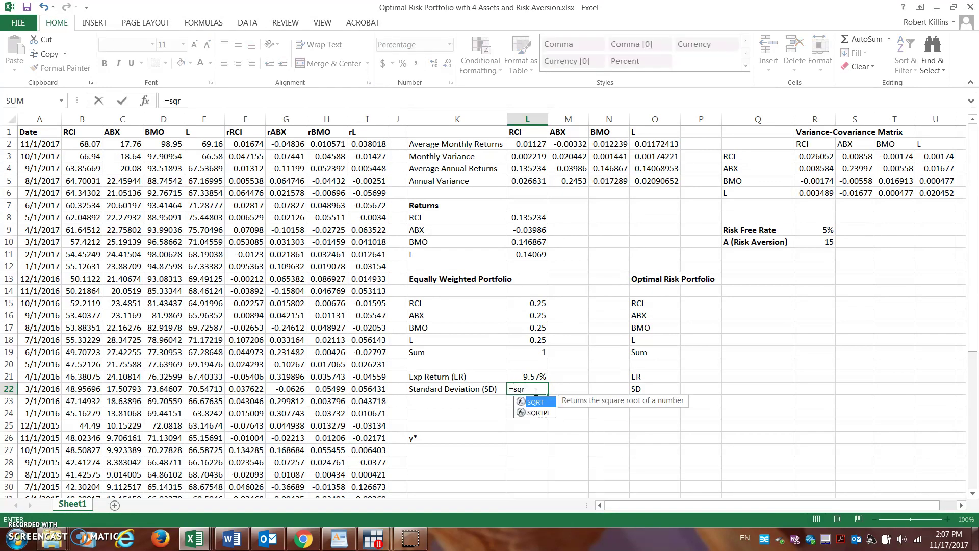
pyautogui.write('t(')
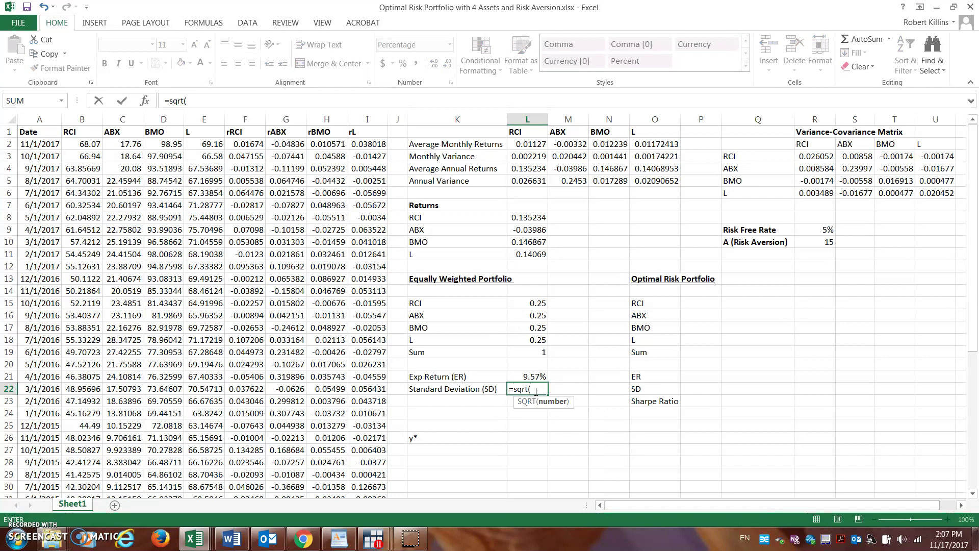
pyautogui.write('mmult')
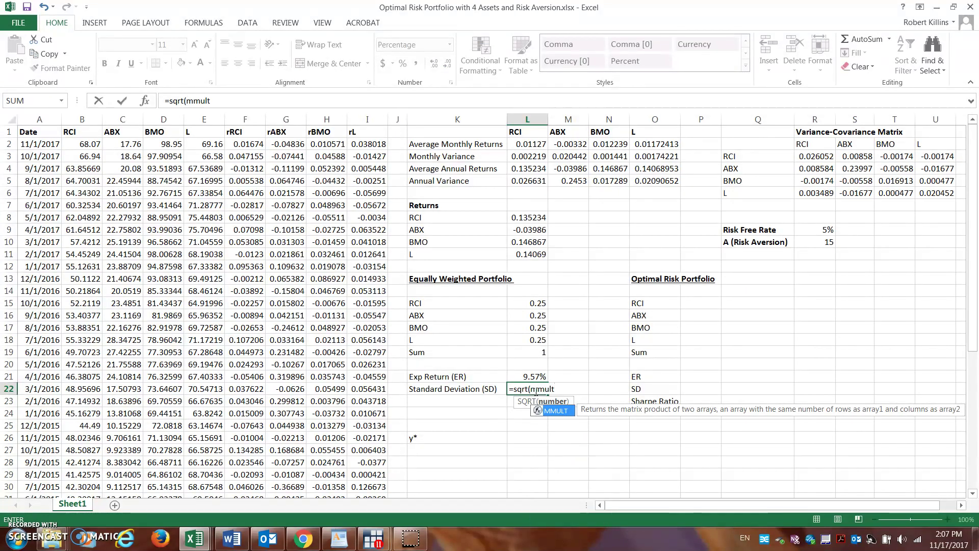
pyautogui.write('(mmult')
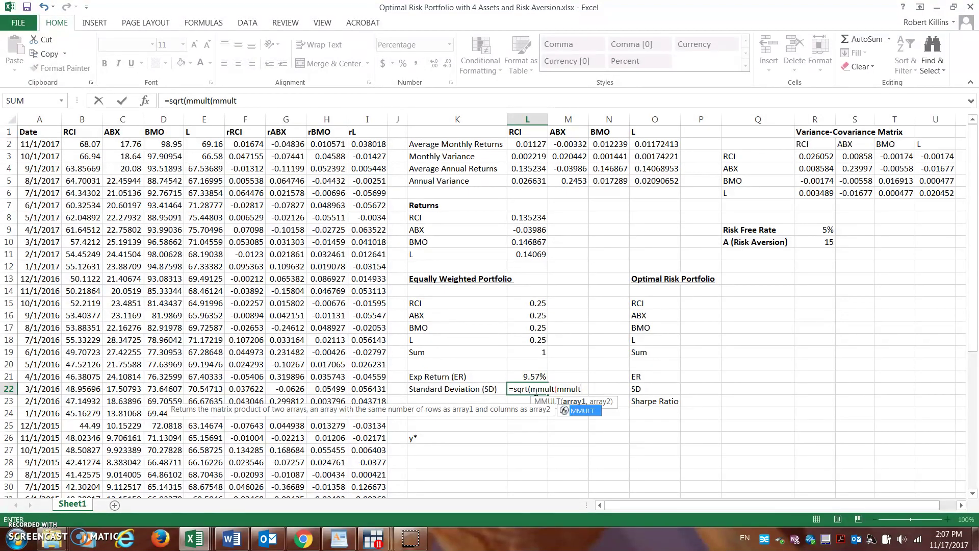
pyautogui.write('(t')
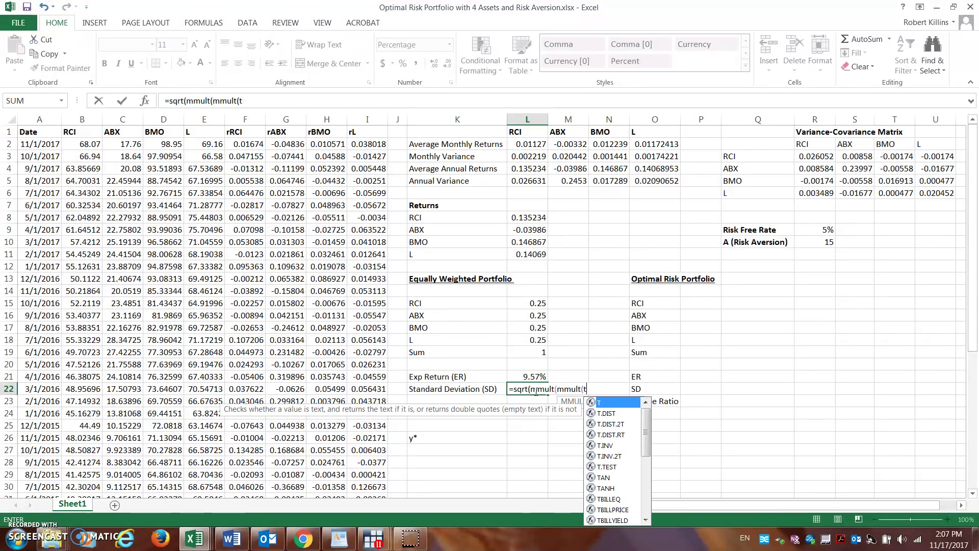
pyautogui.write('rans')
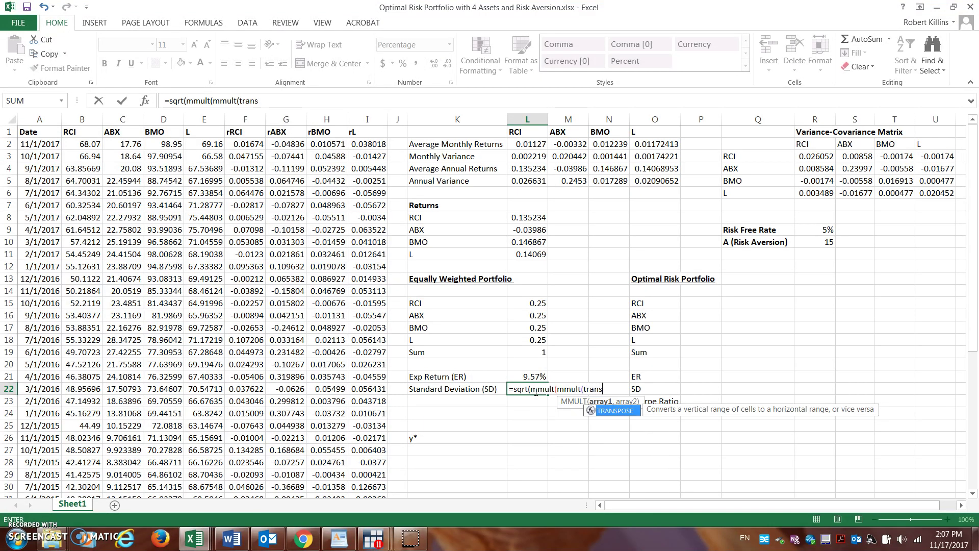
pyautogui.write('pose(')
pyautogui.click(530, 305)
pyautogui.moveTo(535, 325); pyautogui.dragTo(538, 338)
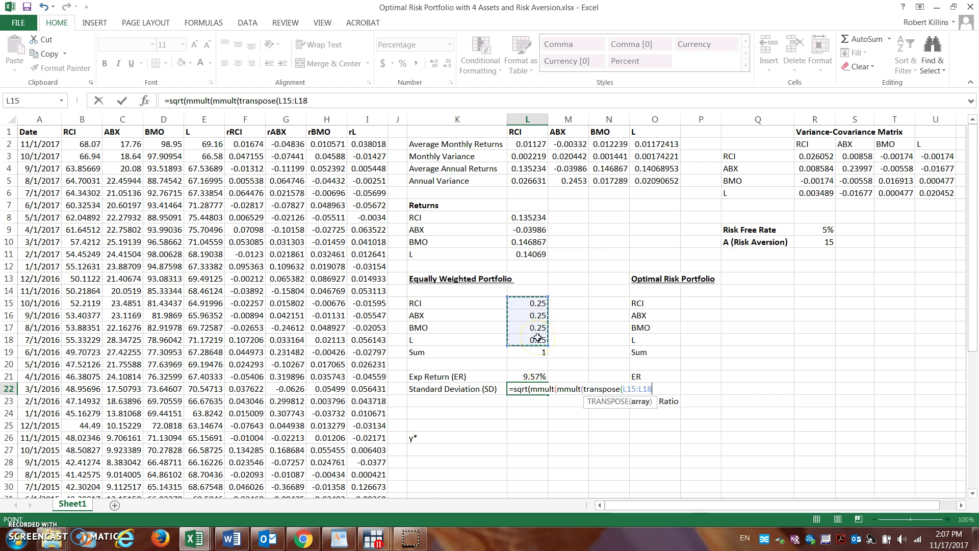
pyautogui.write('),')
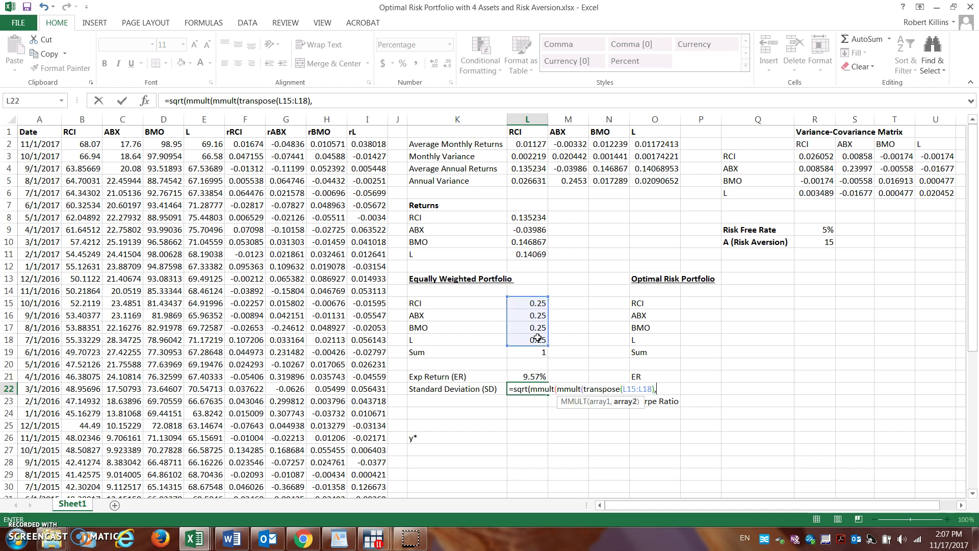
pyautogui.moveTo(820, 157); pyautogui.dragTo(924, 195)
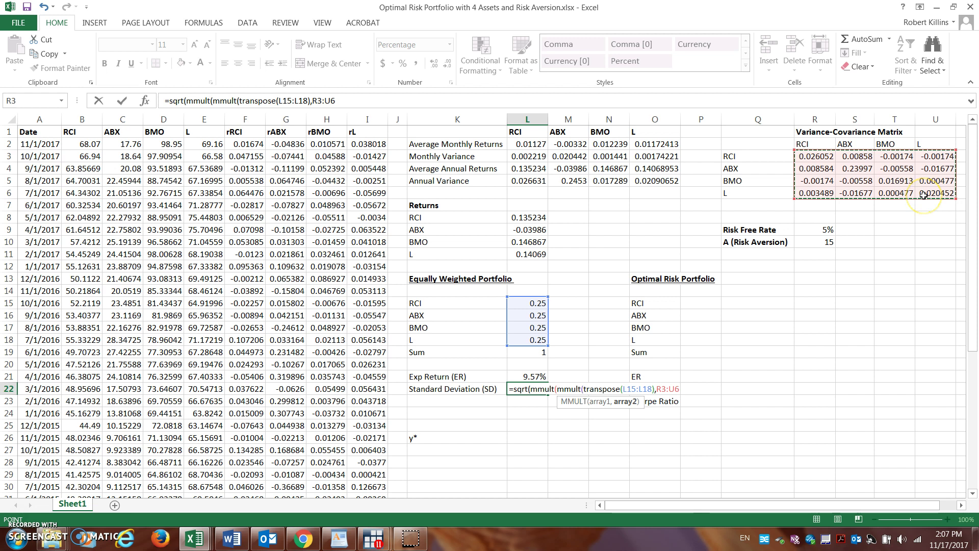
pyautogui.write(',')
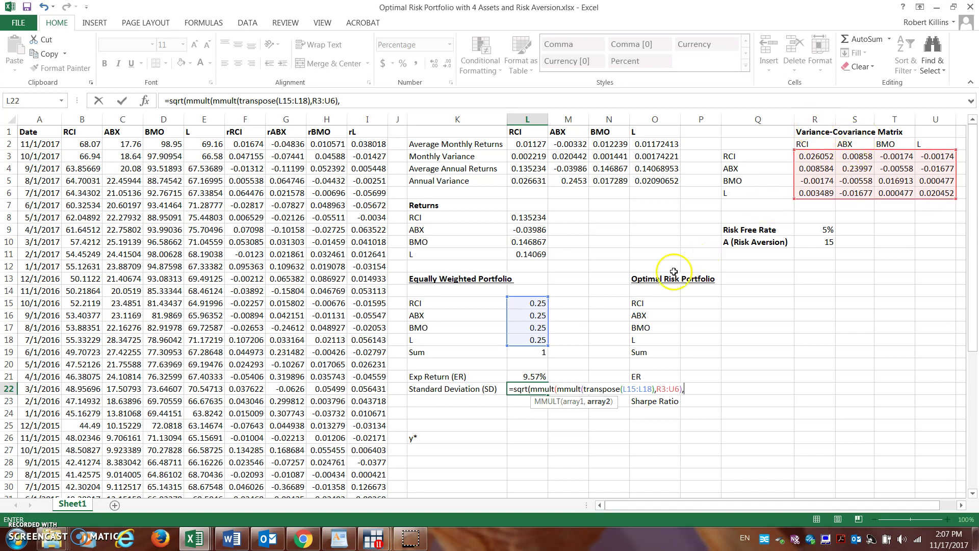
pyautogui.moveTo(531, 303); pyautogui.dragTo(531, 338)
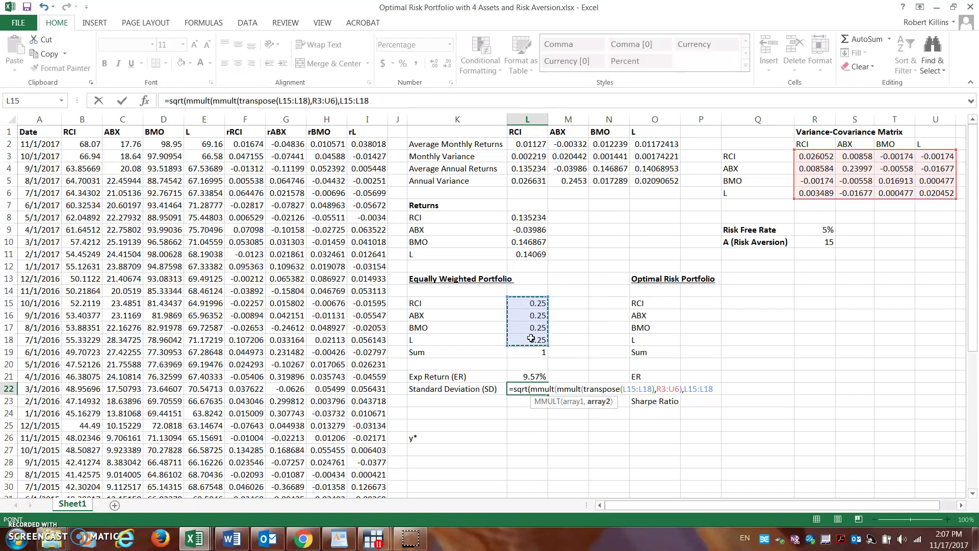
pyautogui.write(')')
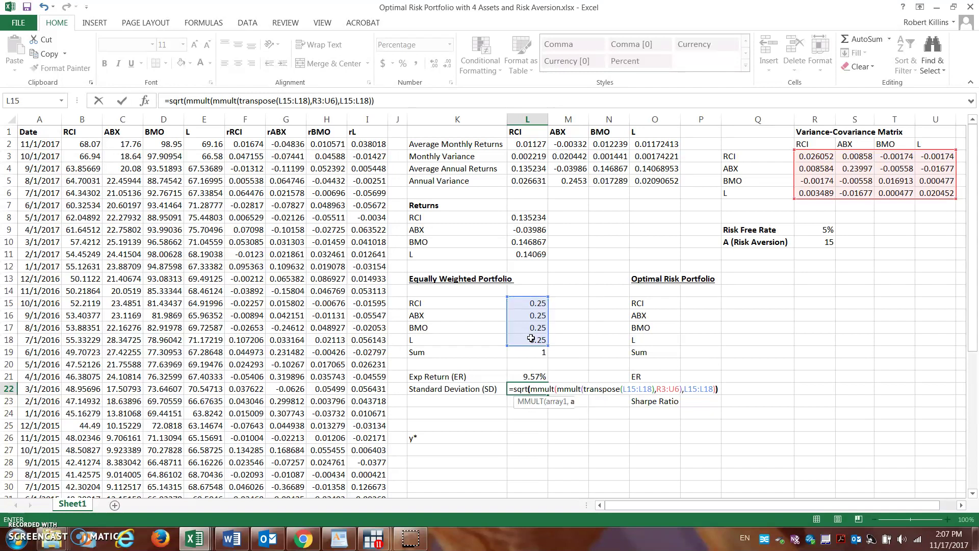
pyautogui.hotkey('ctrl', 'shift', 'Return')
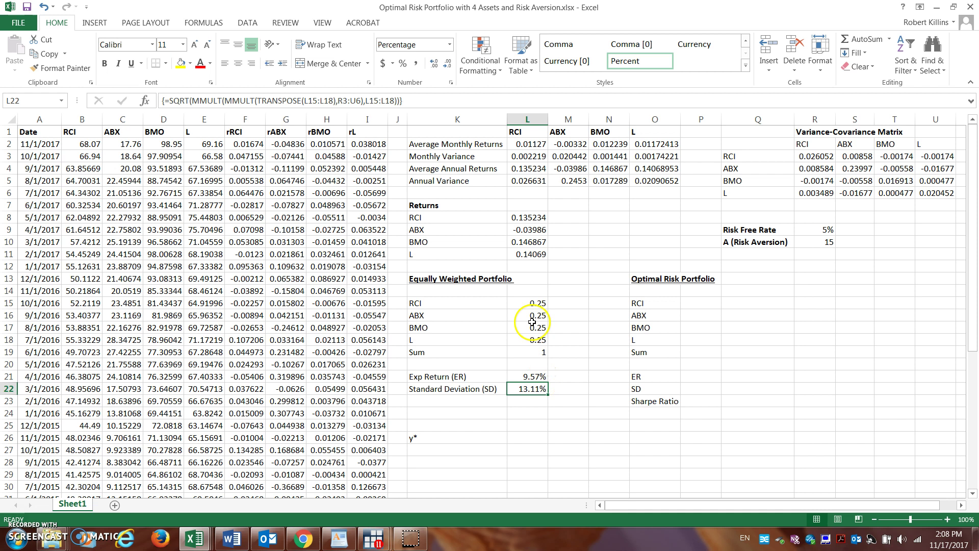
pyautogui.click(533, 365)
pyautogui.click(520, 379)
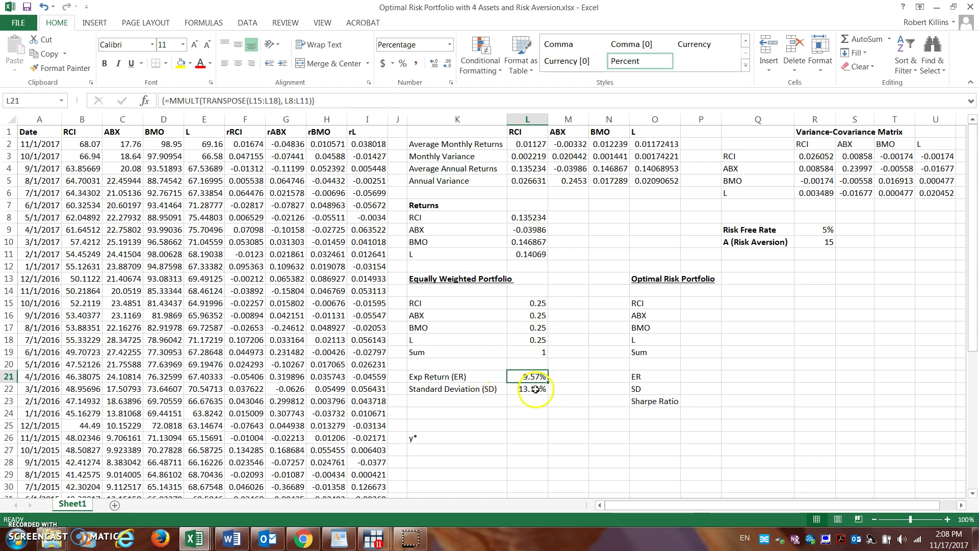
pyautogui.click(524, 389)
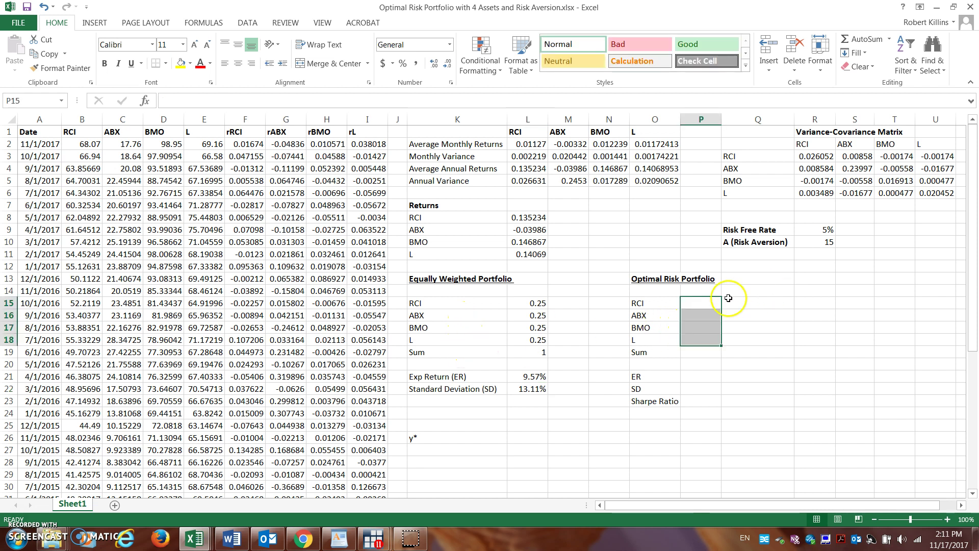
# Set the RCI, ABX, BMO and L weights of the Optimal Risk Portfolio in P15 to P18 to 0.25 each
pyautogui.click(715, 303)
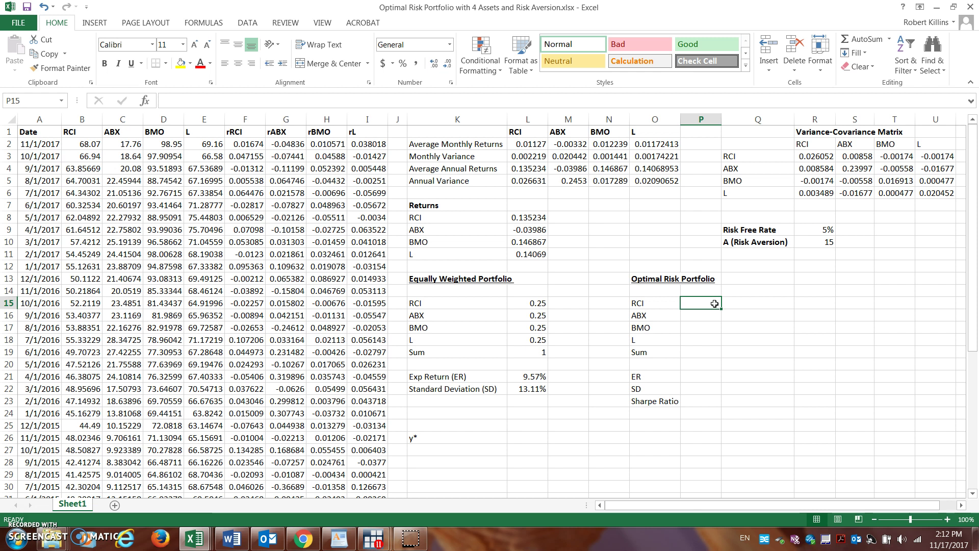
pyautogui.write('2')
pyautogui.press('BackSpace')
pyautogui.press('BackSpace')
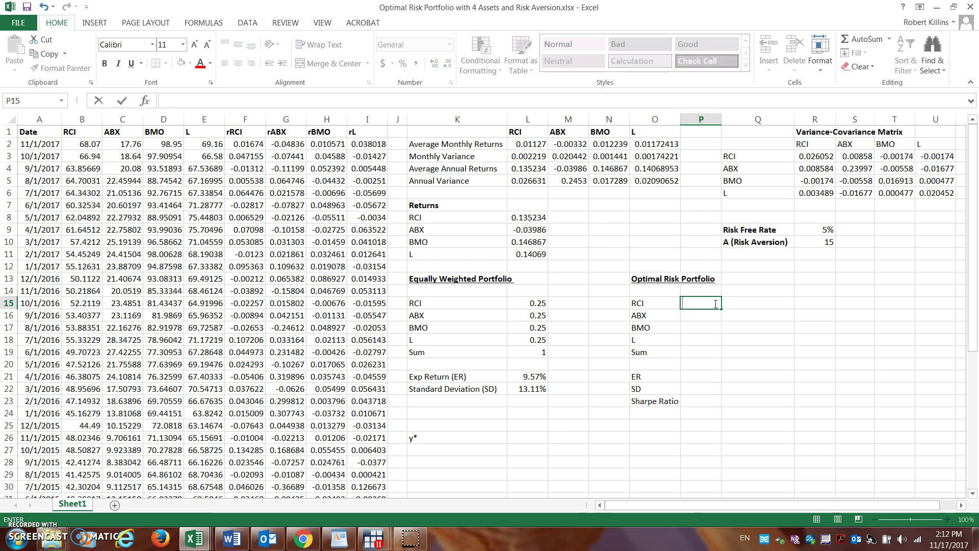
pyautogui.write('.25')
pyautogui.press('Return')
pyautogui.write('.2')
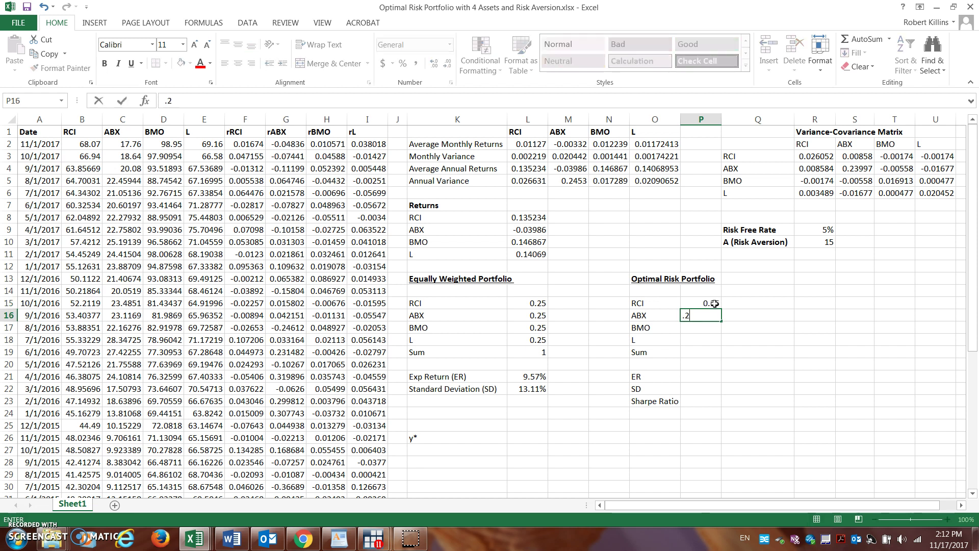
pyautogui.write('5')
pyautogui.press('Return')
pyautogui.write('.25')
pyautogui.press('Return')
pyautogui.write('.25')
pyautogui.press('Return')
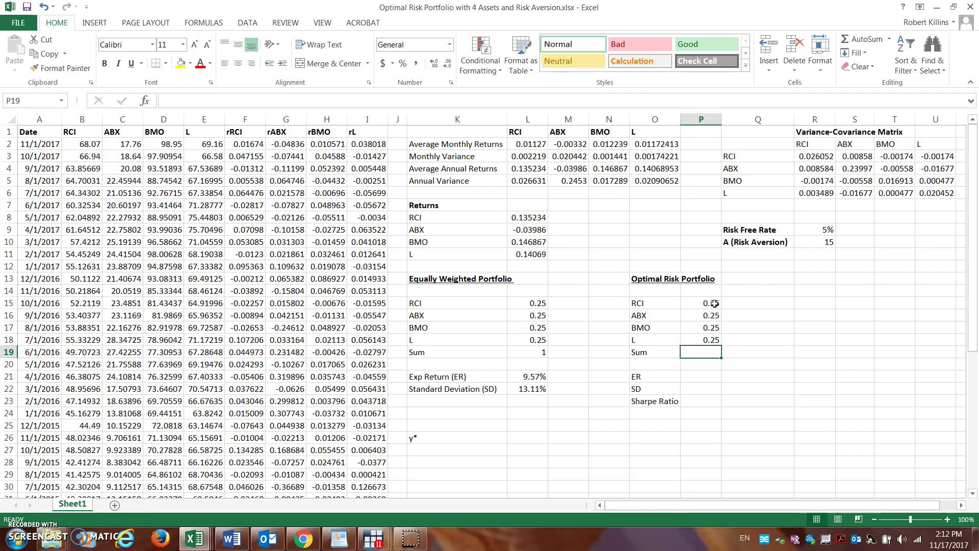
# Total the Optimal Risk Portfolio's weights in the Sum cell P19 with =SUM(P15:P18)
pyautogui.write('=sum(')
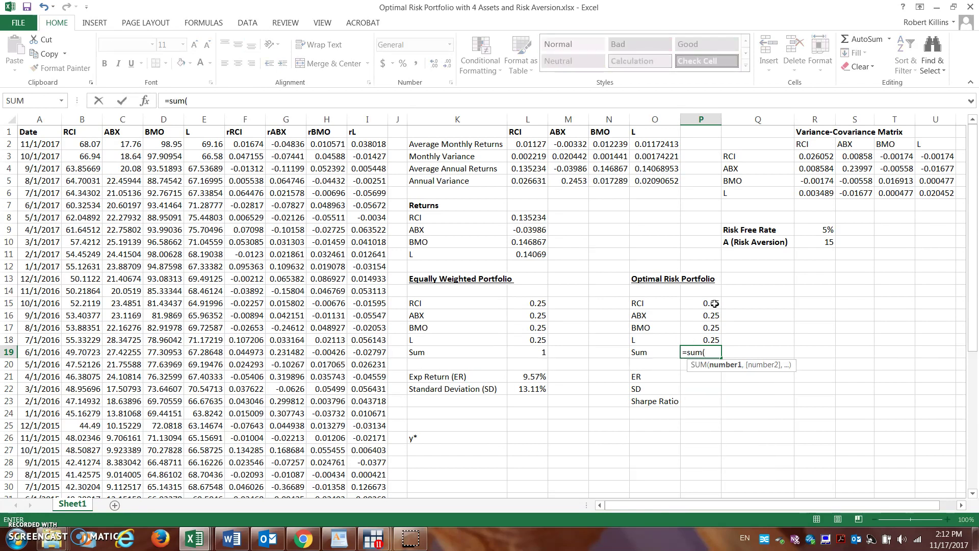
pyautogui.moveTo(715, 303); pyautogui.dragTo(713, 338)
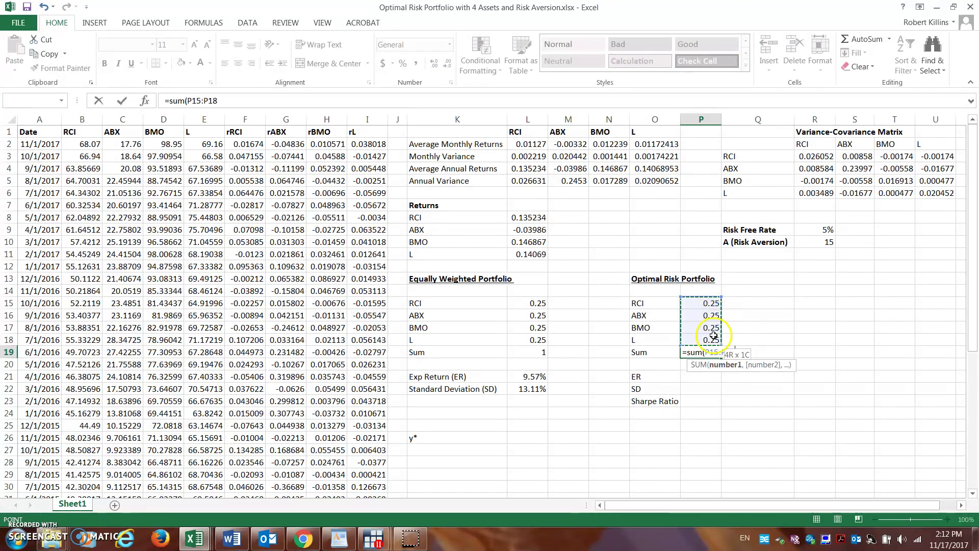
pyautogui.press('Return')
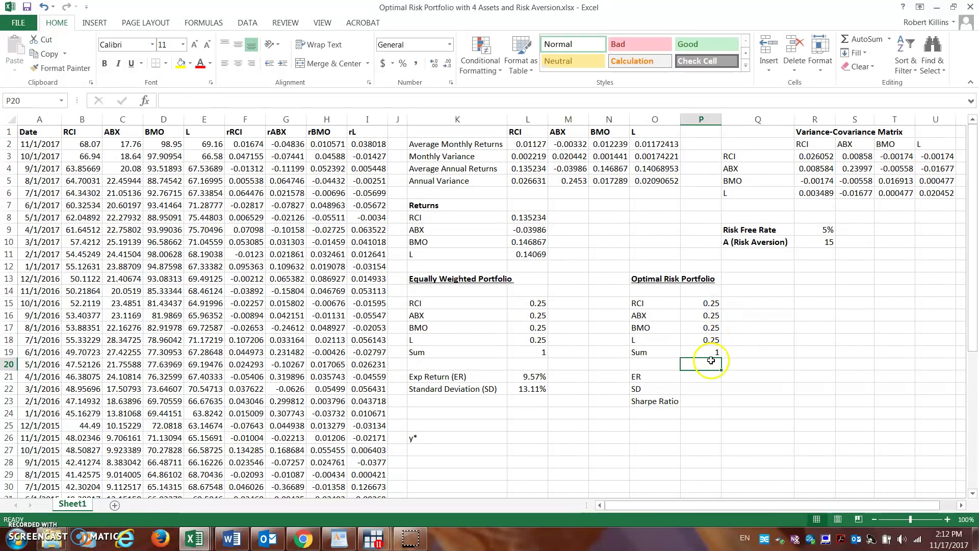
# Calculate the Optimal Risk Portfolio's ER in P21 with the array formula =MMULT(TRANSPOSE(P15:P18),L8:L11)
pyautogui.click(706, 379)
pyautogui.write('=')
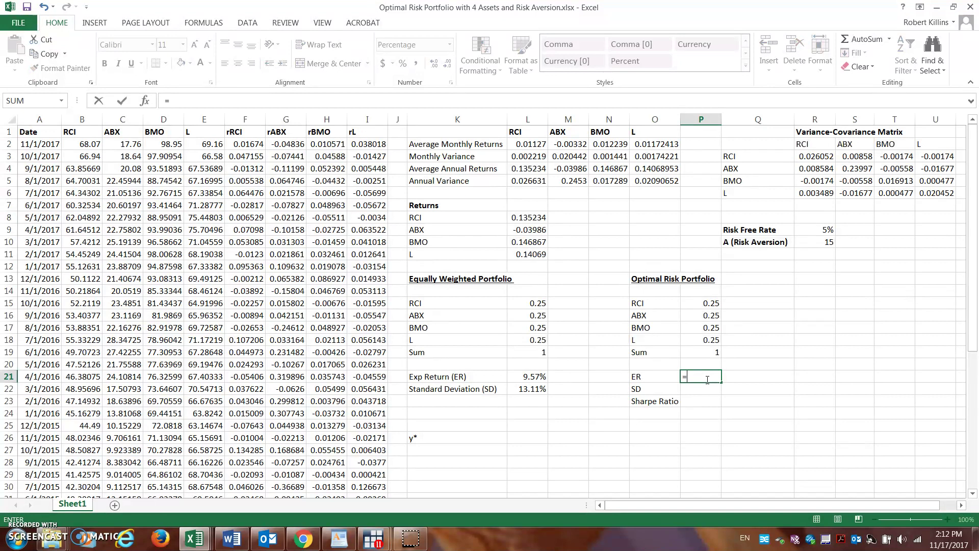
pyautogui.write('mmult(tra')
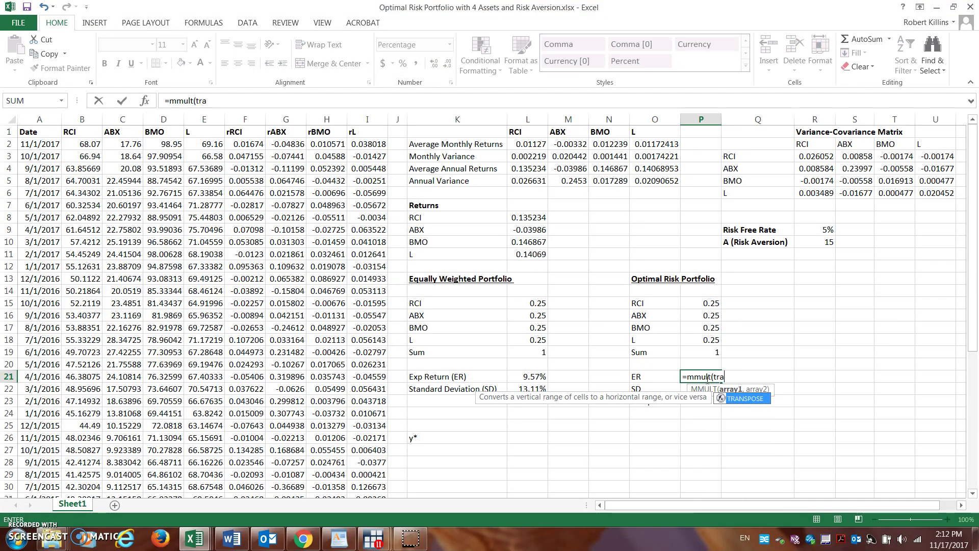
pyautogui.write('nspose(')
pyautogui.moveTo(709, 305); pyautogui.dragTo(709, 341)
pyautogui.write(')')
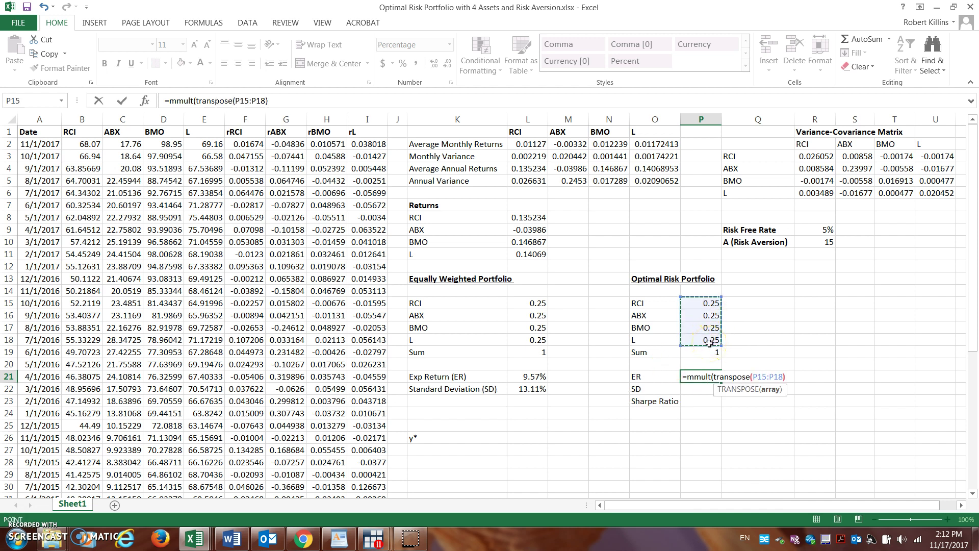
pyautogui.write(',')
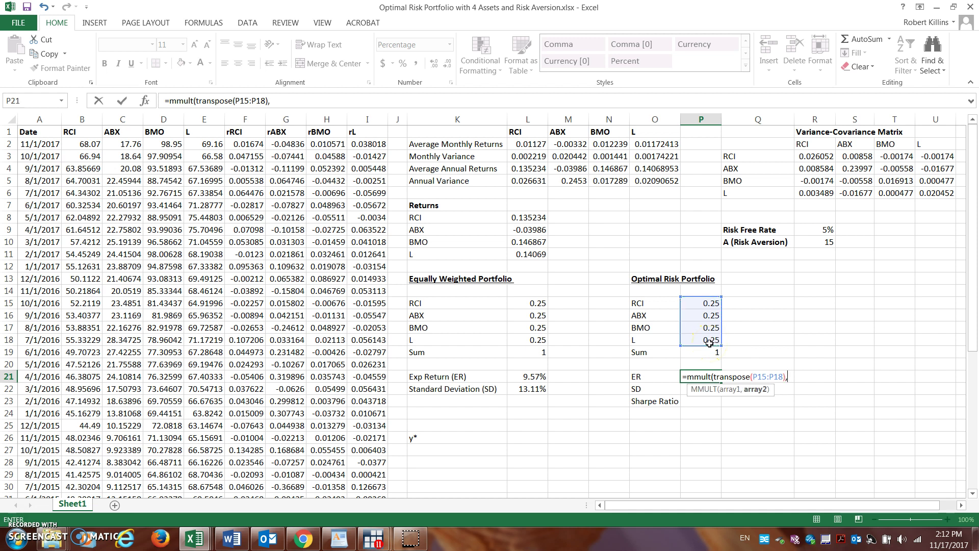
pyautogui.moveTo(530, 218); pyautogui.dragTo(536, 250)
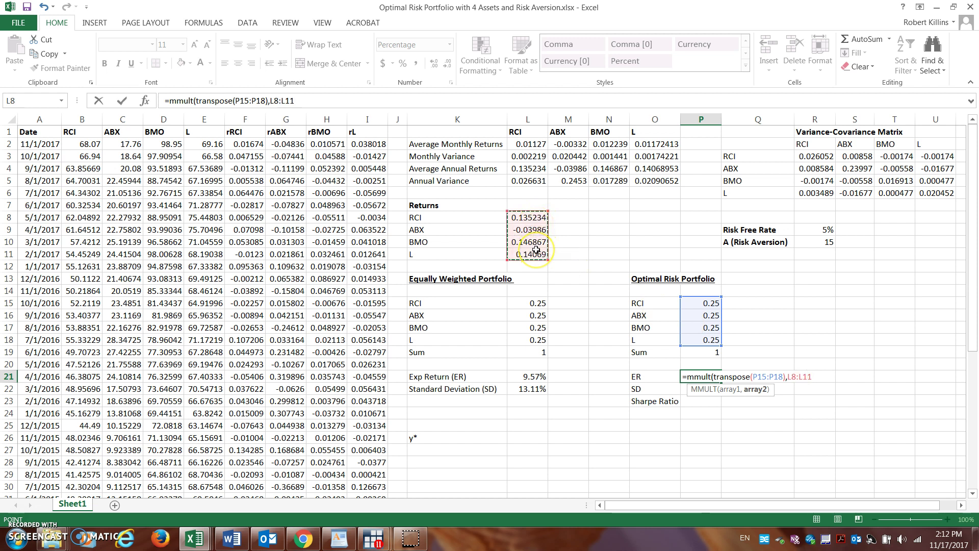
pyautogui.write(')')
pyautogui.hotkey('ctrl', 'shift', 'Return')
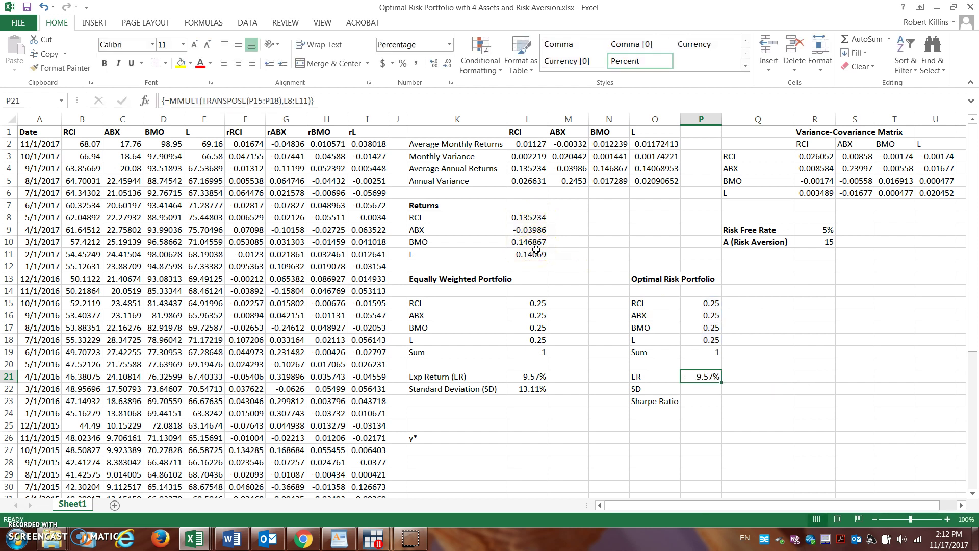
# Calculate the Optimal Risk Portfolio's SD in P22 with the array formula =SQRT(MMULT(MMULT(TRANSPOSE(P15:P18), R3:U6), P15:P18))
pyautogui.click(702, 389)
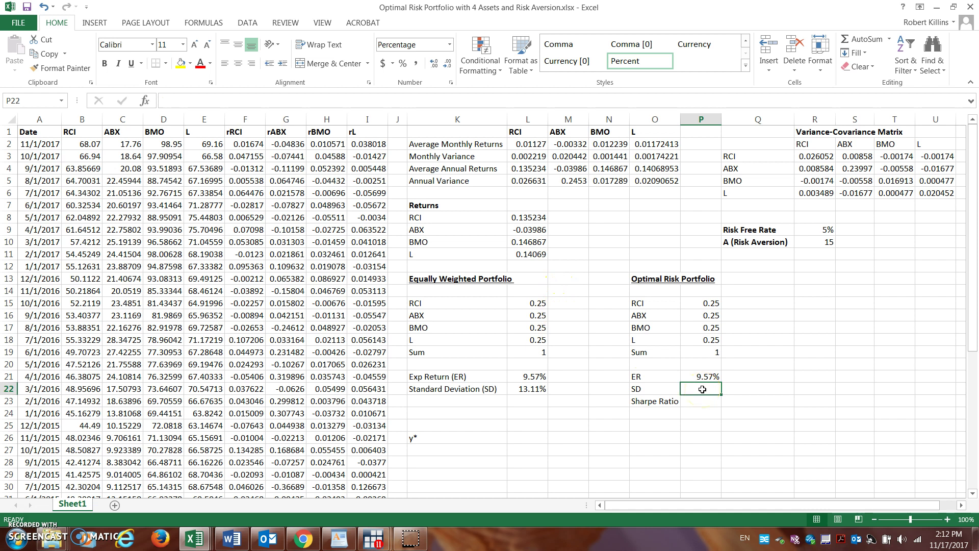
pyautogui.write('=')
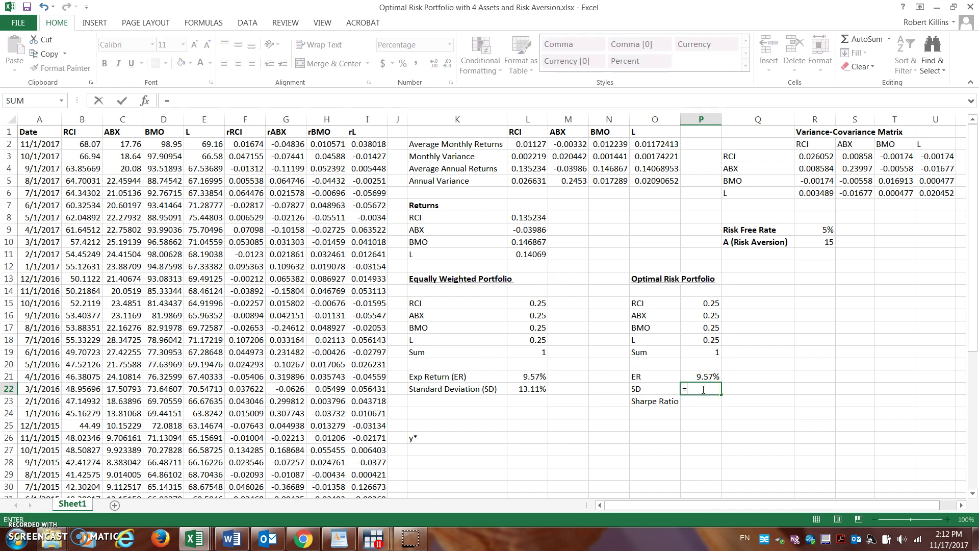
pyautogui.write('sqrt(')
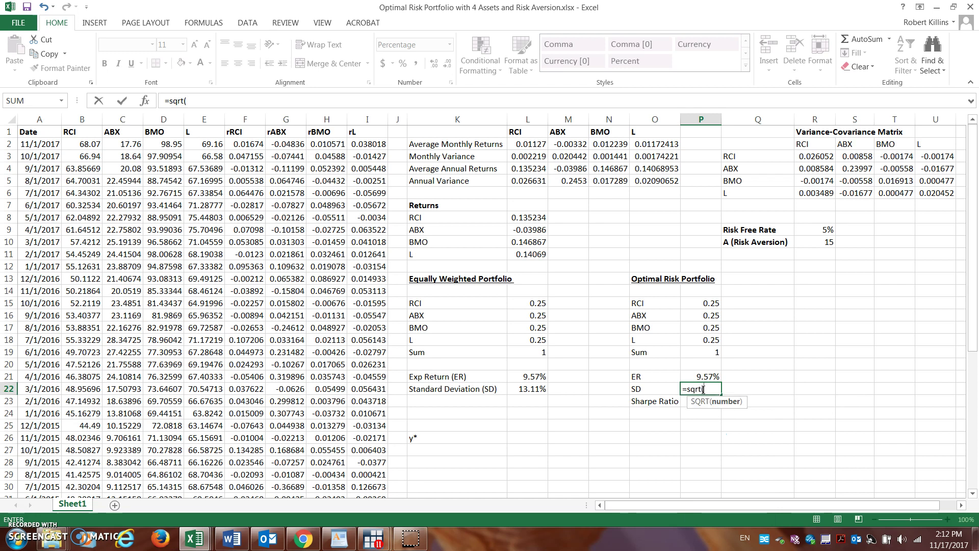
pyautogui.write('mmult')
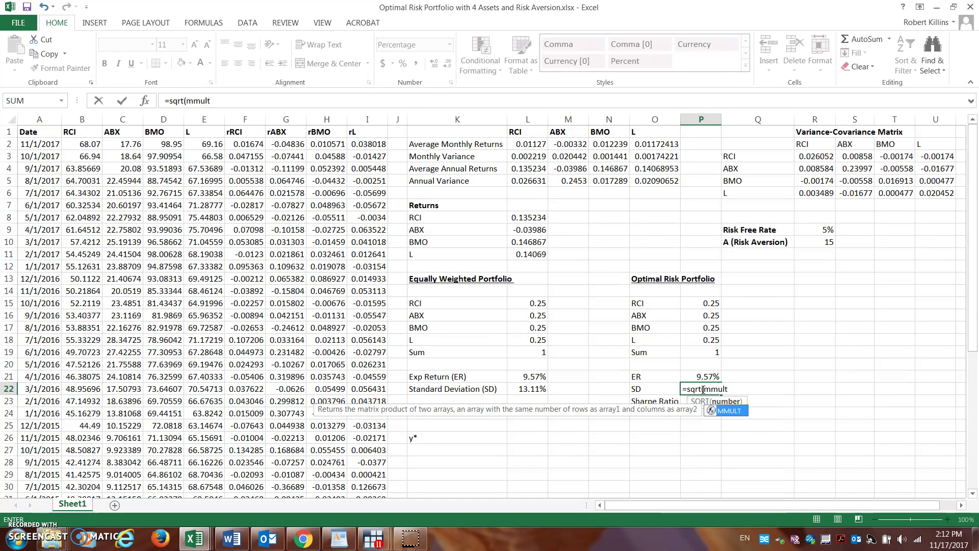
pyautogui.write('(mm')
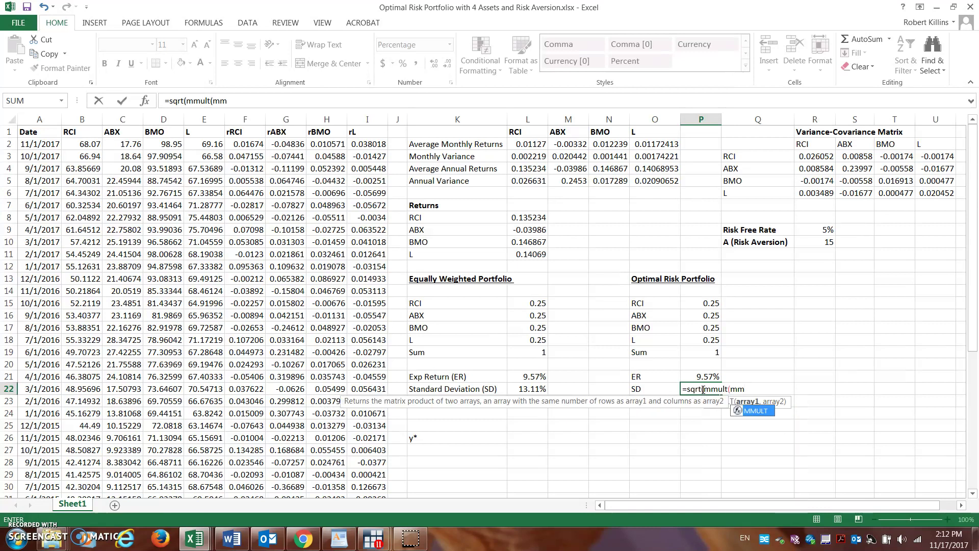
pyautogui.write('ult(')
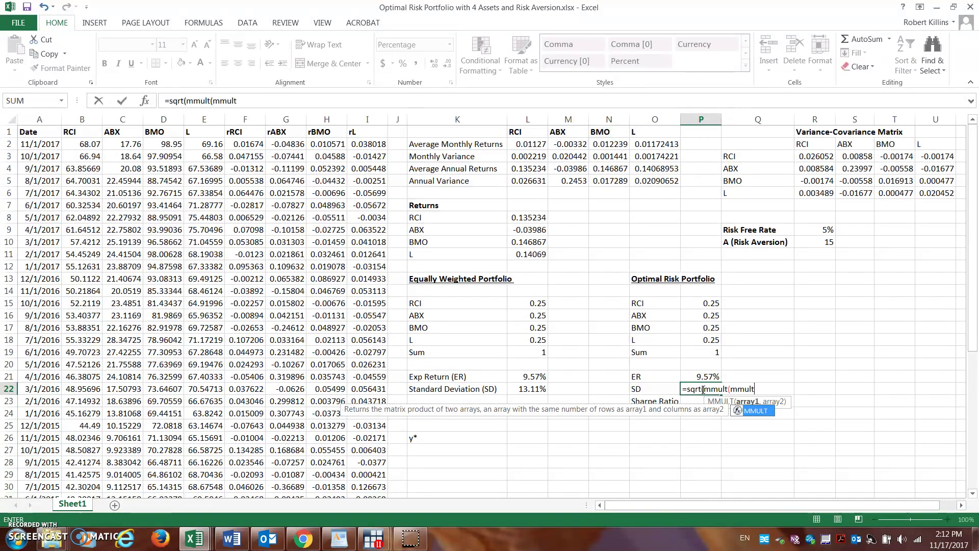
pyautogui.write('transpose')
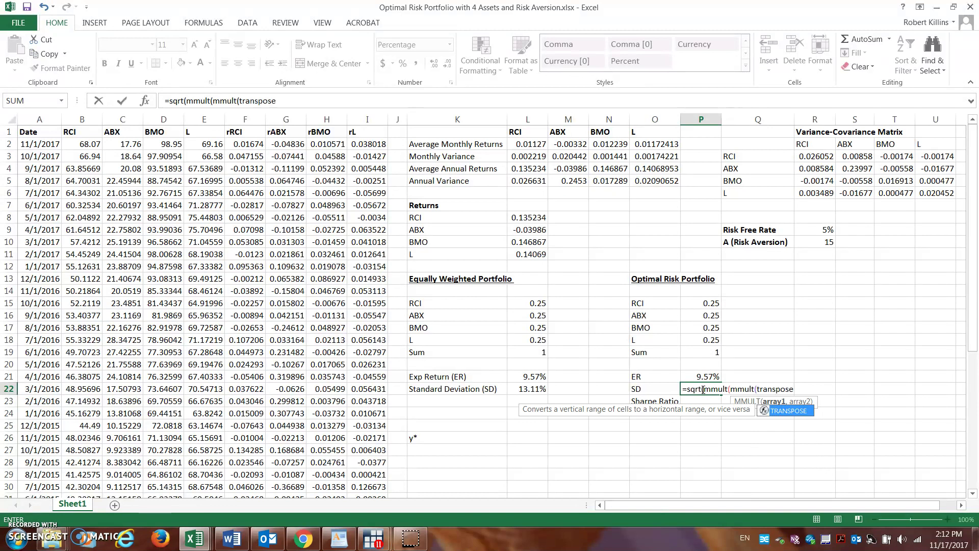
pyautogui.write('(')
pyautogui.moveTo(712, 307); pyautogui.dragTo(705, 336)
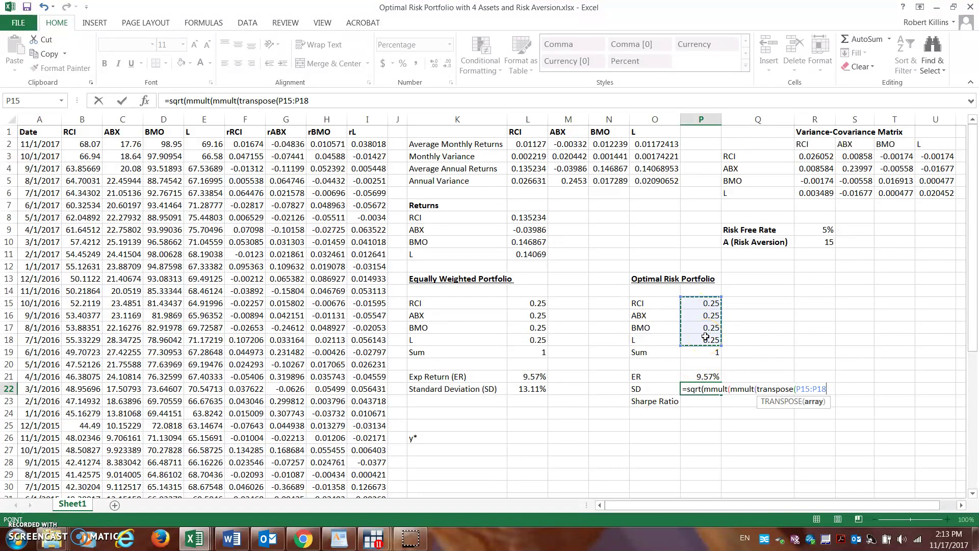
pyautogui.write(')')
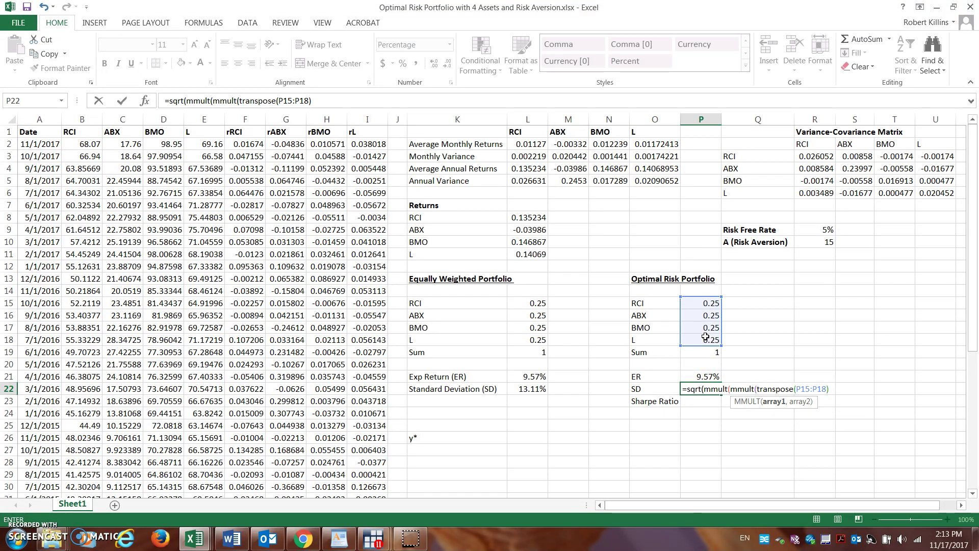
pyautogui.write(',')
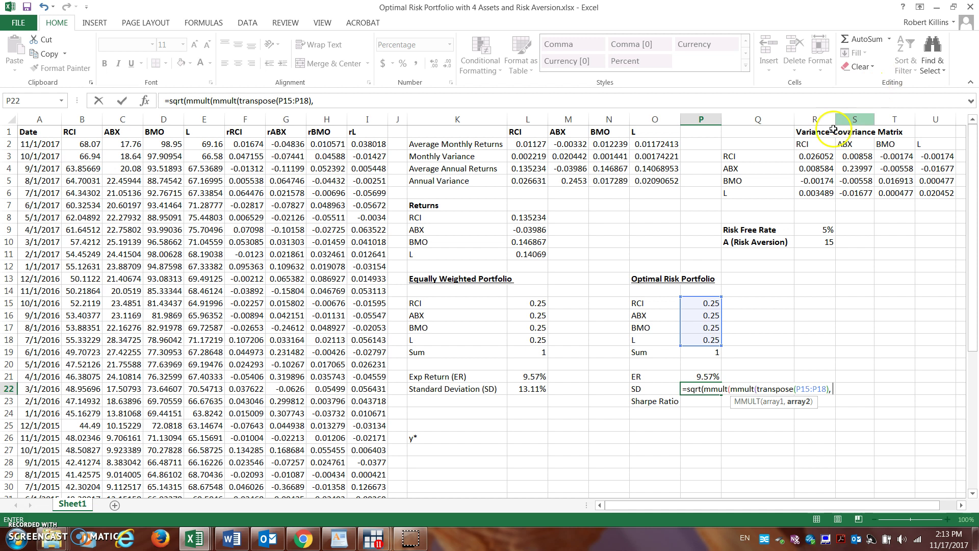
pyautogui.moveTo(820, 156); pyautogui.dragTo(937, 190)
pyautogui.write('),')
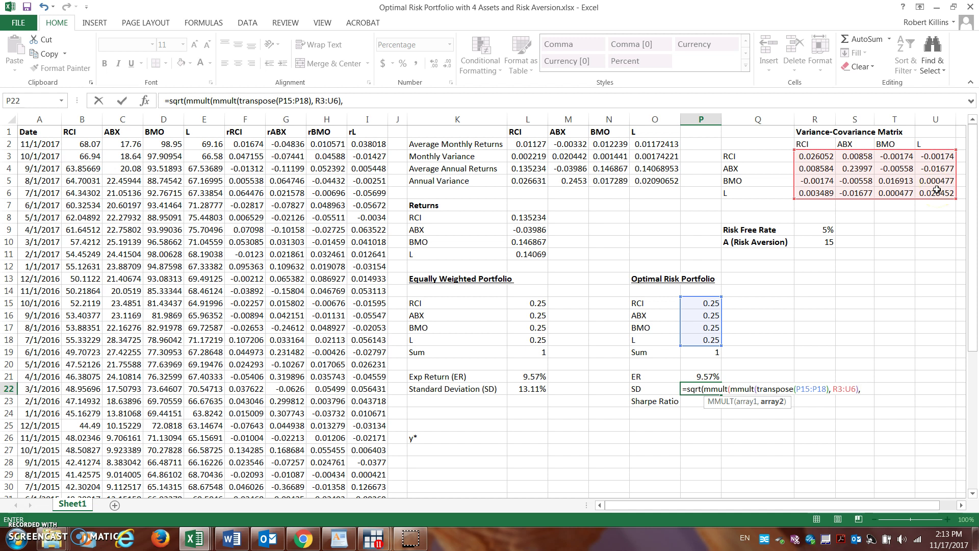
pyautogui.moveTo(707, 303); pyautogui.dragTo(708, 334)
pyautogui.write(')')
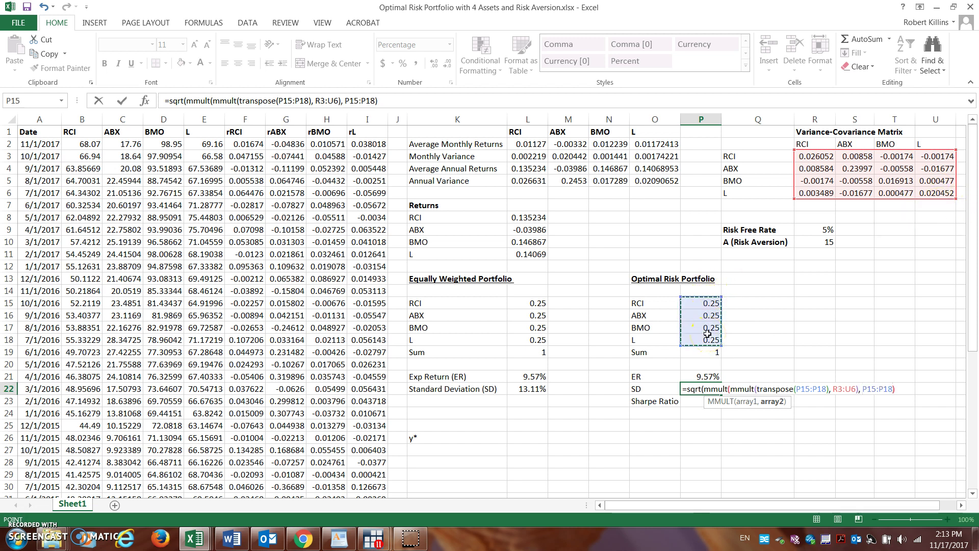
pyautogui.write(')')
pyautogui.hotkey('ctrl', 'shift', 'Return')
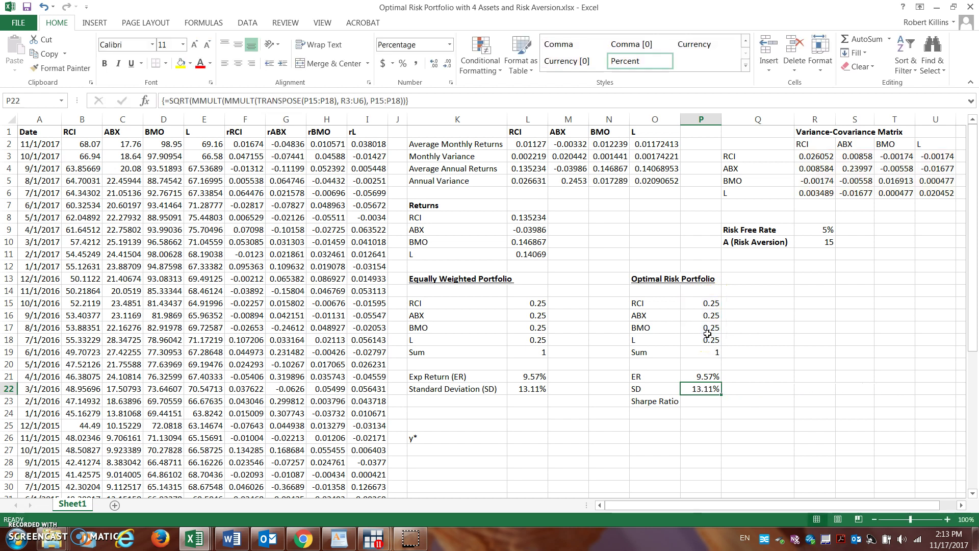
# Calculate the Optimal Risk Portfolio's Sharpe Ratio in P23 with the formula =(P21-R9)/P22
pyautogui.click(705, 402)
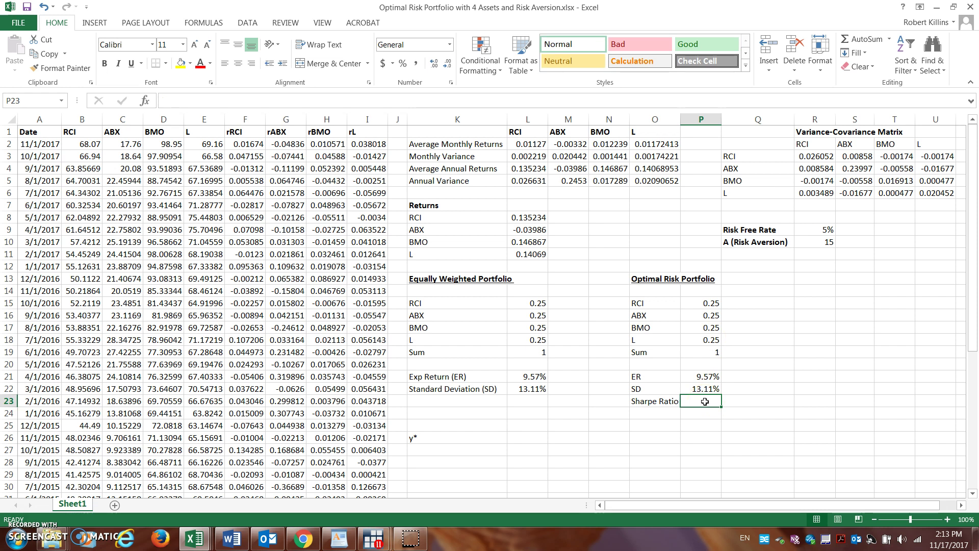
pyautogui.write('=(')
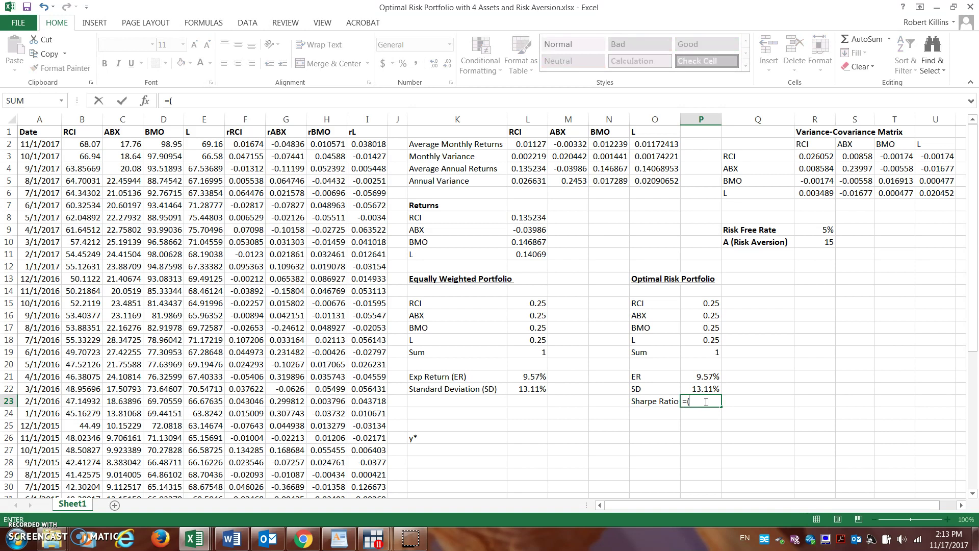
pyautogui.click(709, 379)
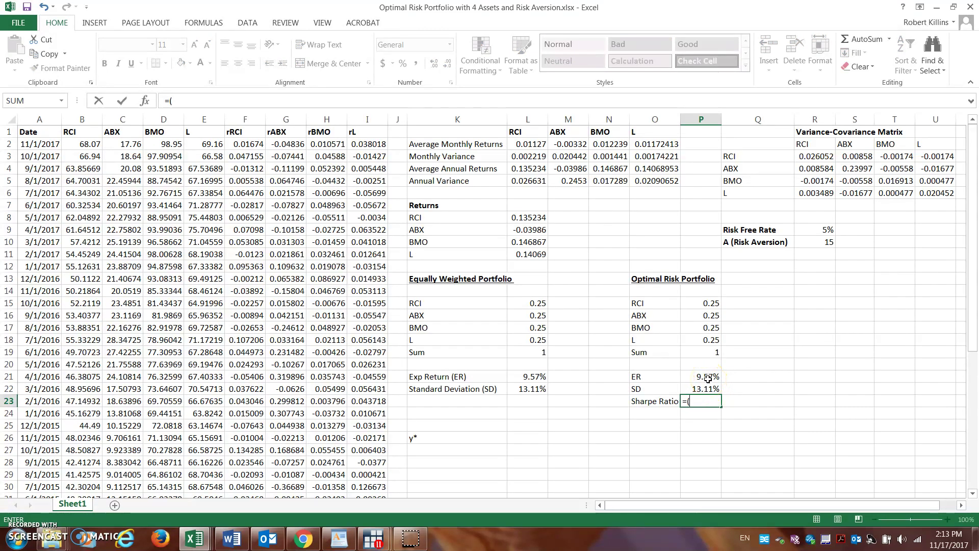
pyautogui.click(708, 379)
pyautogui.write('-')
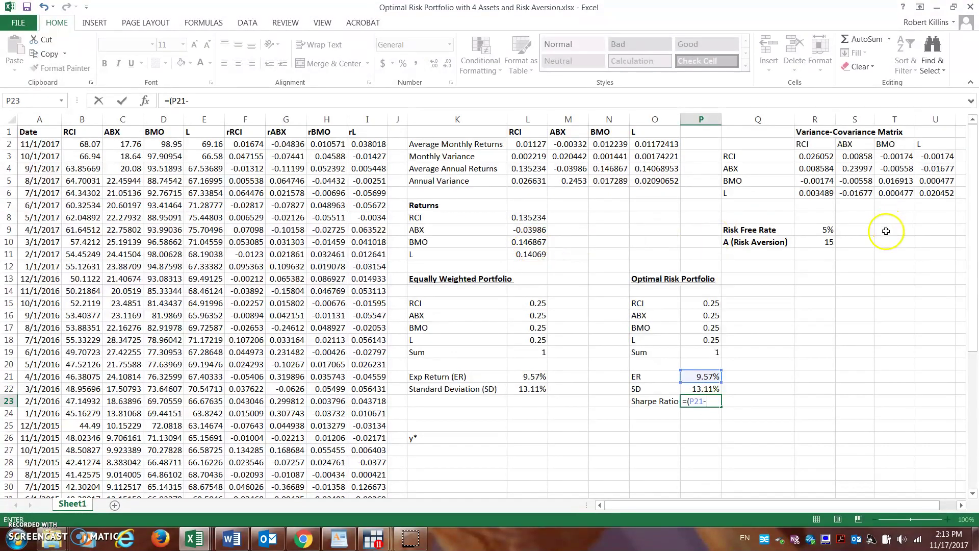
pyautogui.click(824, 229)
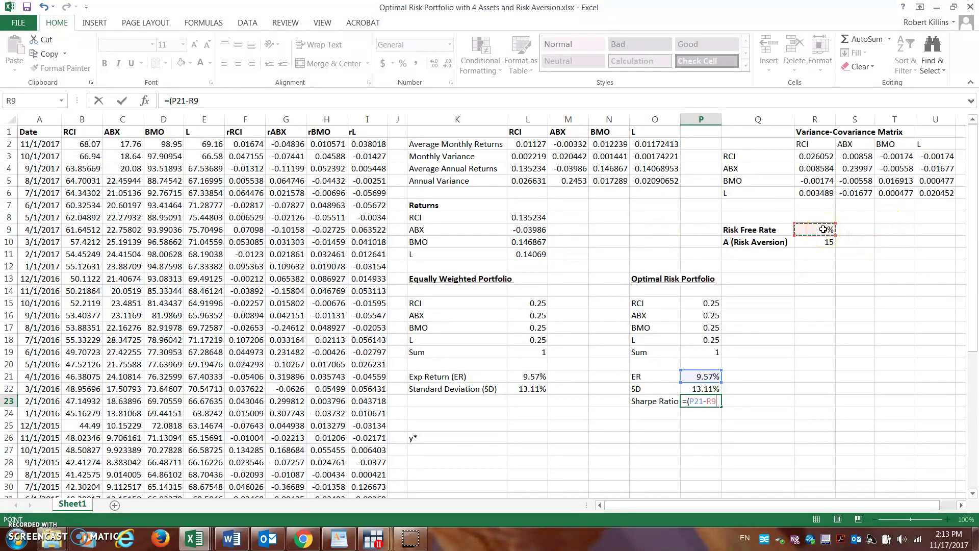
pyautogui.write(')/')
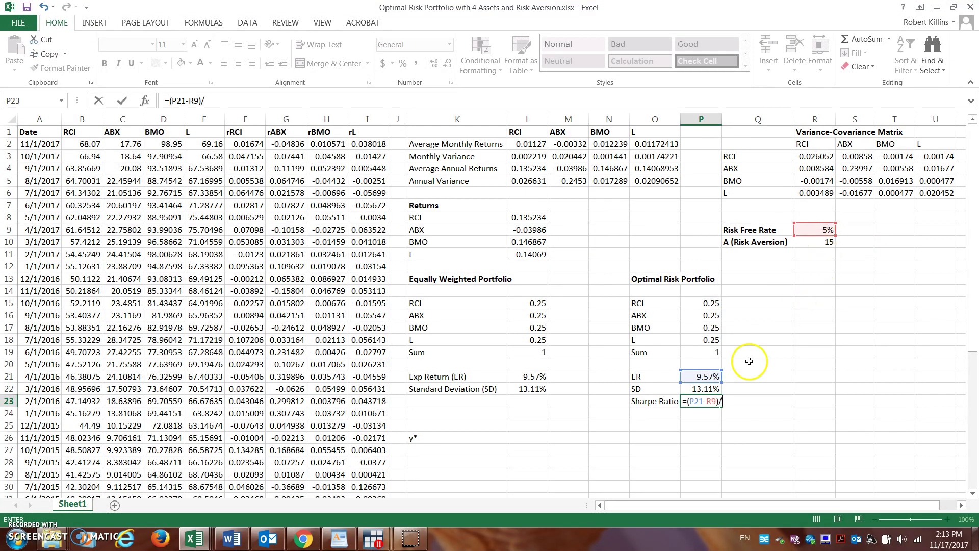
pyautogui.click(710, 390)
pyautogui.press('Return')
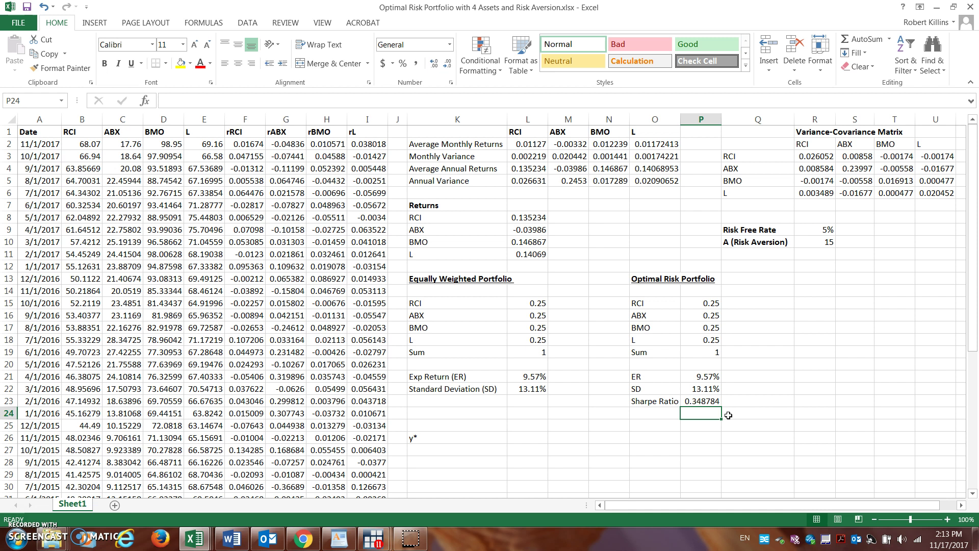
pyautogui.click(700, 401)
pyautogui.click(773, 341)
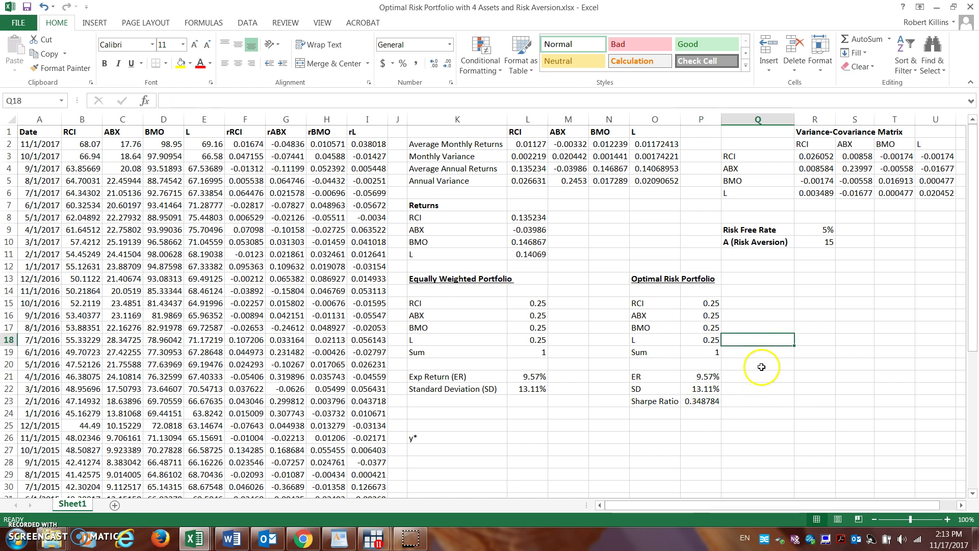
# Open Solver and reset all of its options and cell selections
pyautogui.click(250, 23)
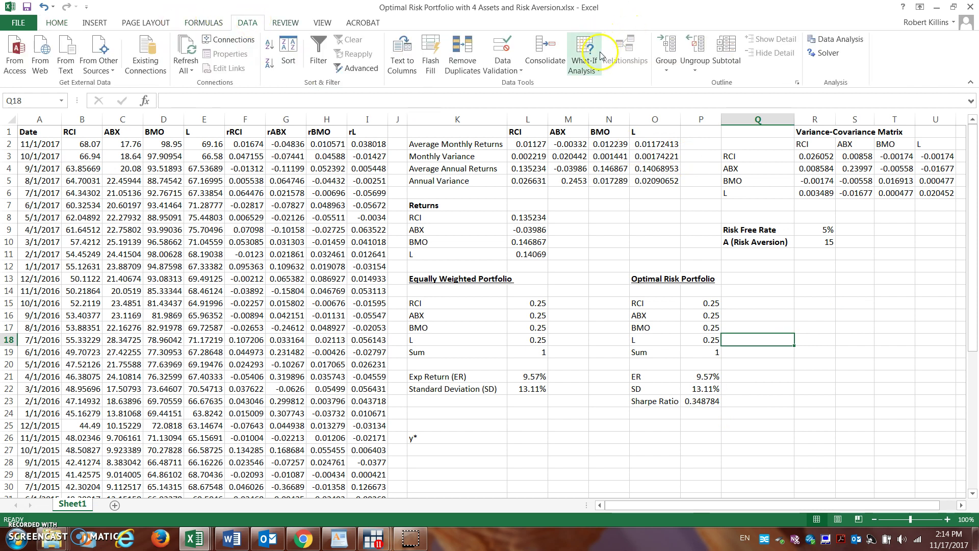
pyautogui.click(833, 60)
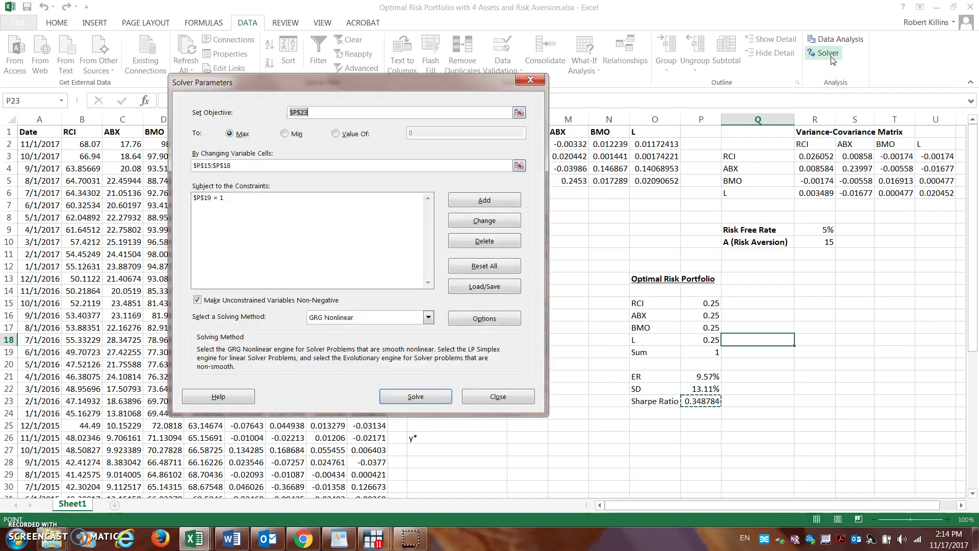
pyautogui.click(487, 268)
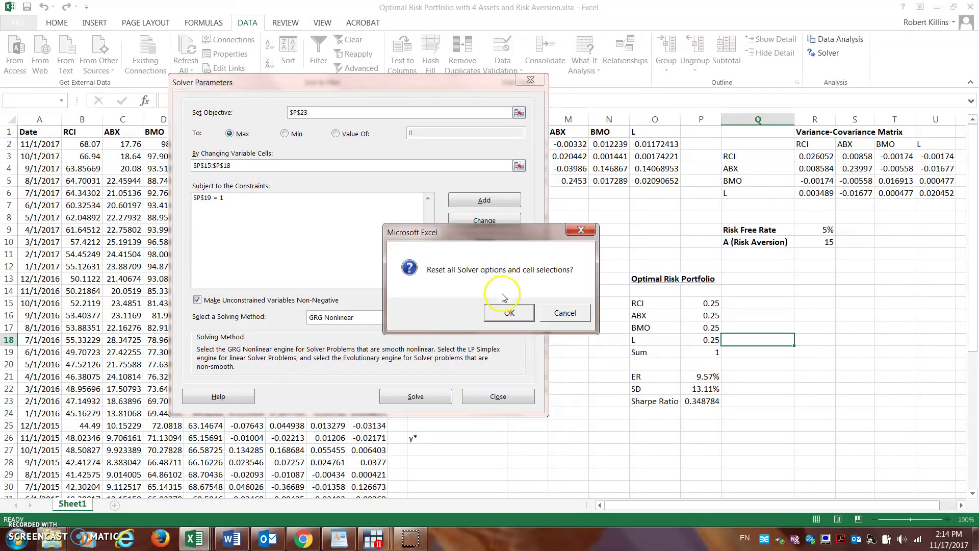
pyautogui.click(505, 313)
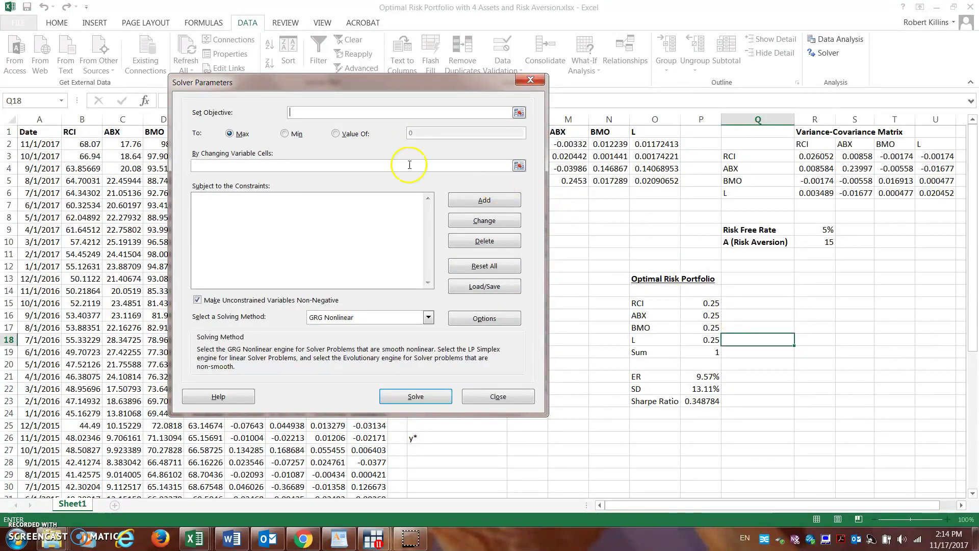
# Set Solver to maximize the Sharpe Ratio in P23 by changing the portfolio weights in P15:P18
pyautogui.click(711, 401)
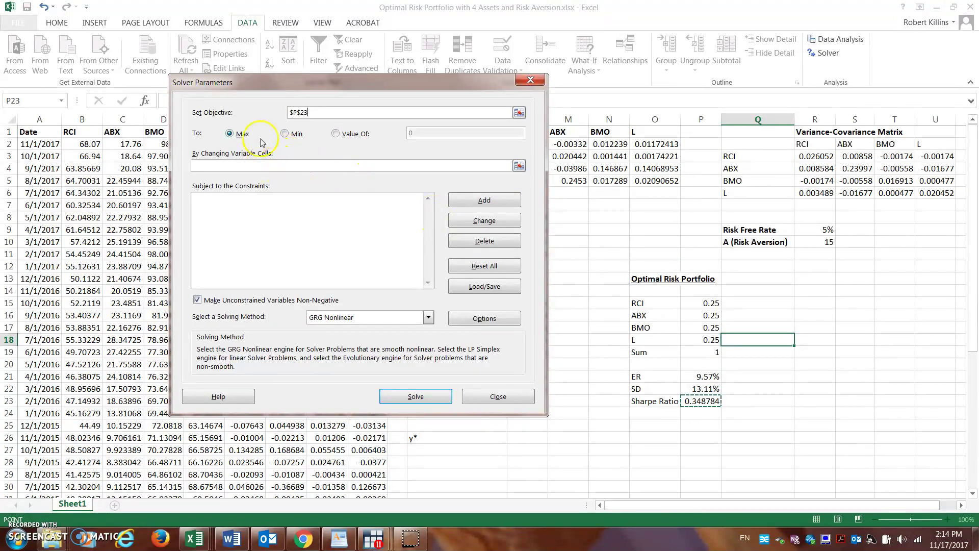
pyautogui.click(248, 161)
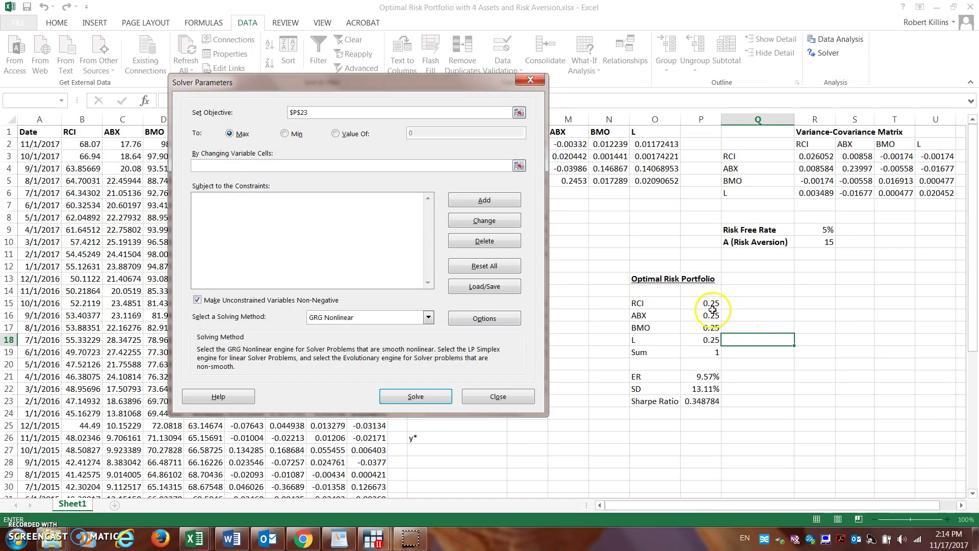
pyautogui.moveTo(713, 306); pyautogui.dragTo(710, 337)
# Add a Solver constraint requiring the weight Sum in P19 to equal 1
pyautogui.click(285, 246)
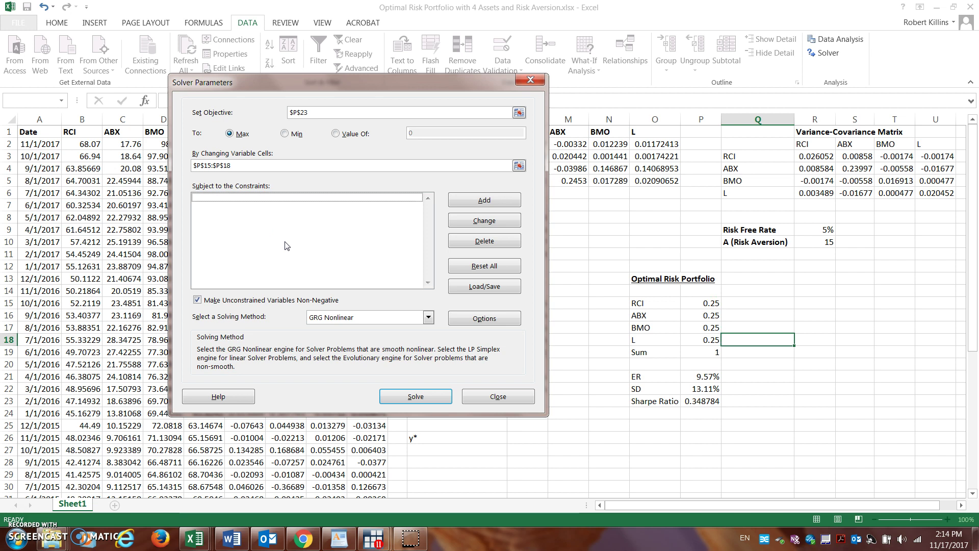
pyautogui.click(370, 228)
pyautogui.click(385, 226)
pyautogui.click(435, 209)
pyautogui.click(450, 201)
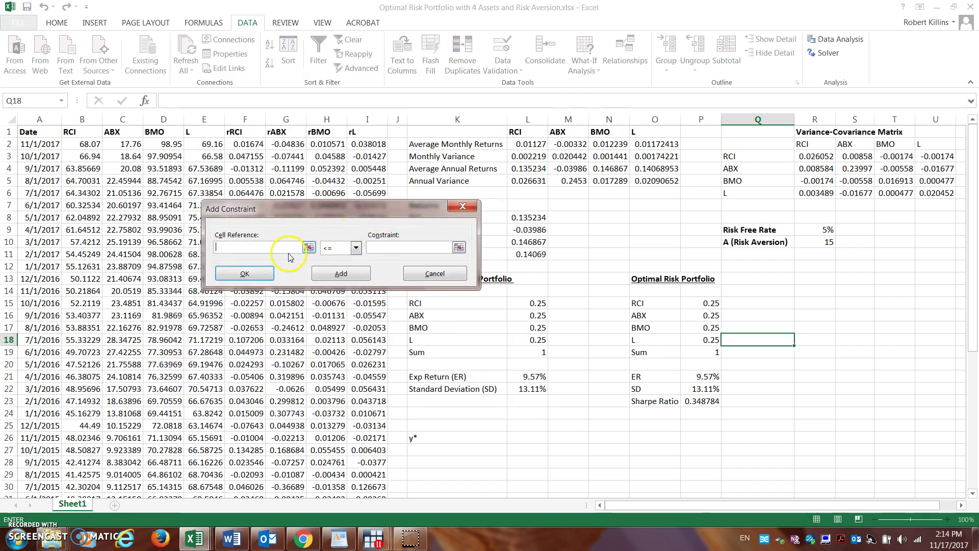
pyautogui.click(696, 352)
pyautogui.click(356, 247)
pyautogui.click(340, 274)
pyautogui.click(379, 248)
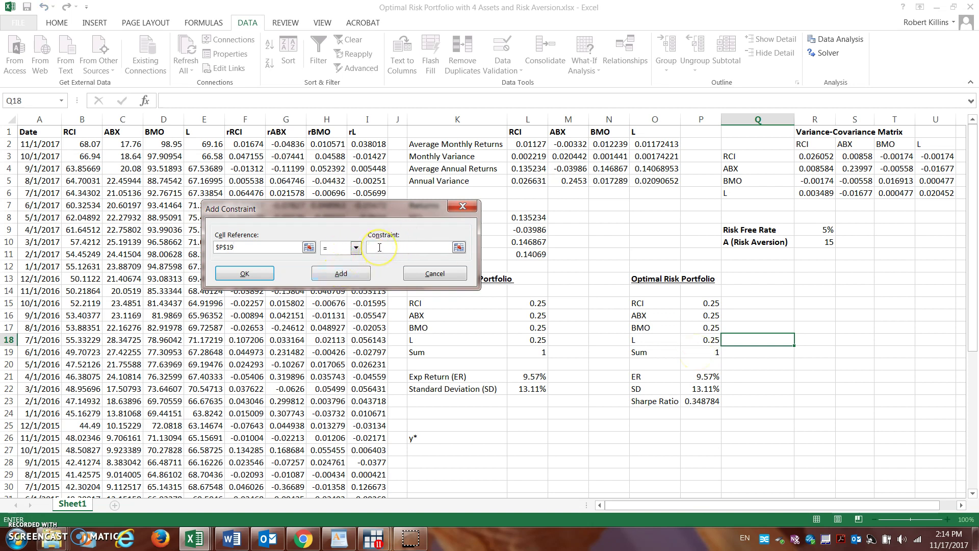
pyautogui.click(245, 274)
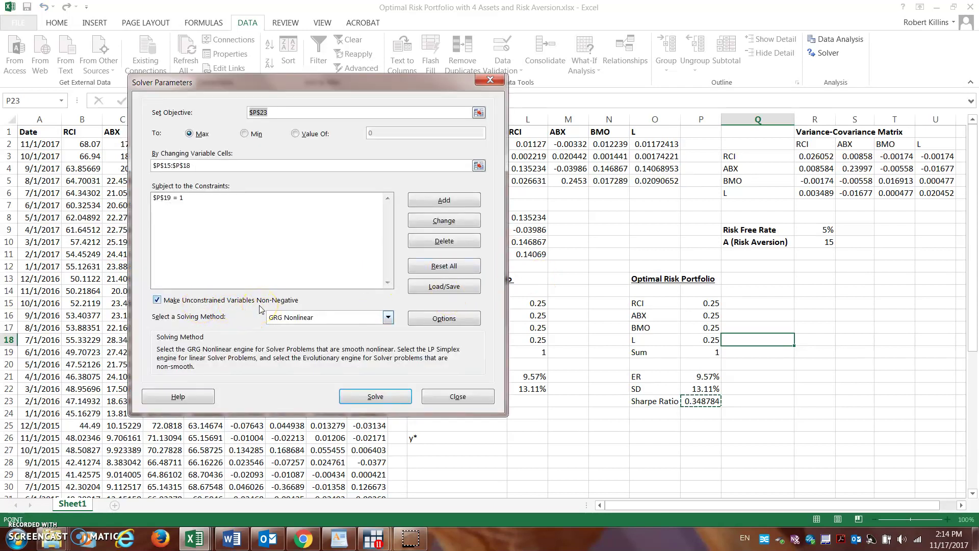
# Solve for the optimal weights, keep the Solver solution, and select the Sharpe Ratio cell P23
pyautogui.click(382, 400)
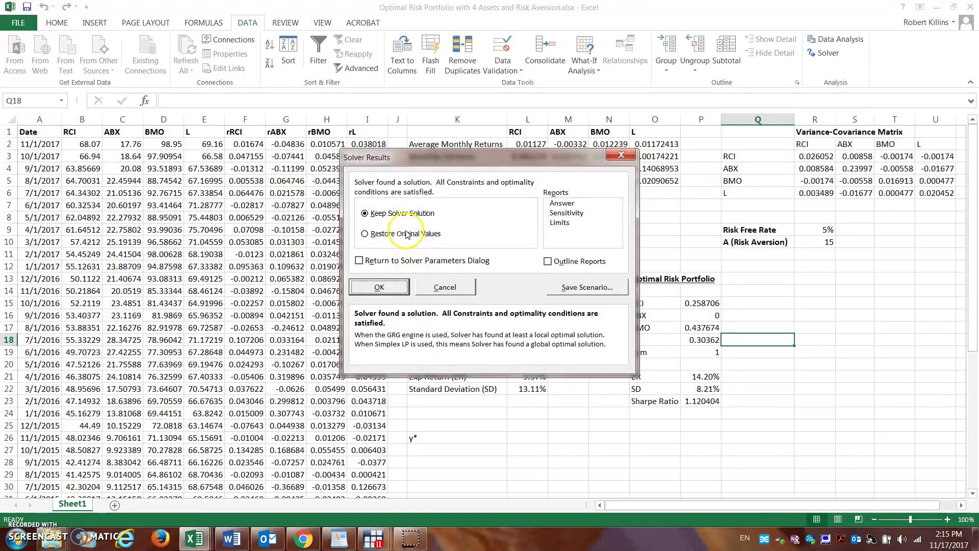
pyautogui.click(374, 290)
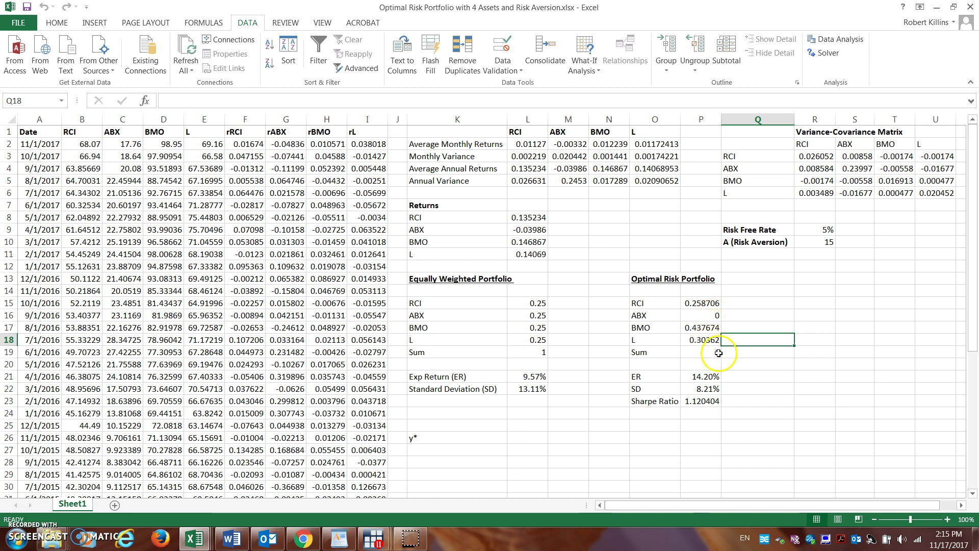
pyautogui.click(704, 401)
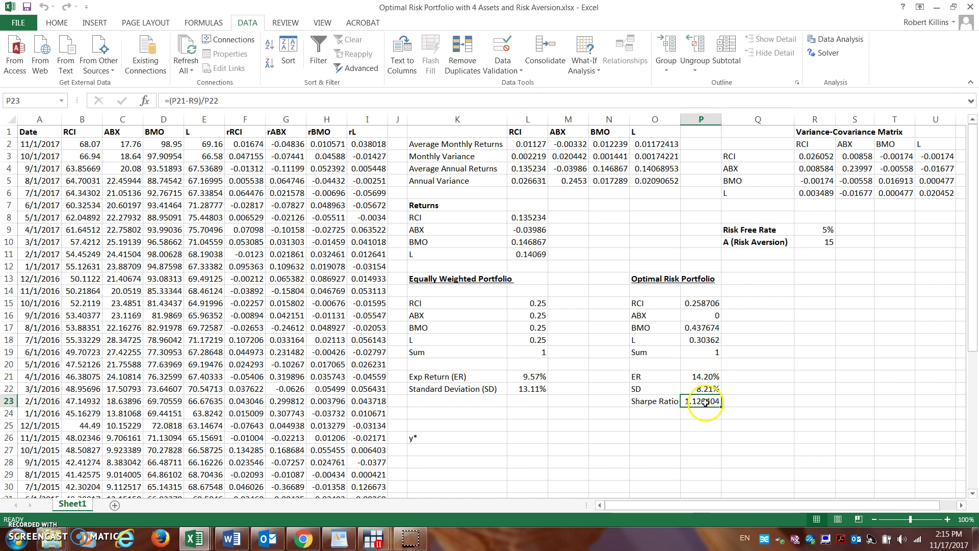